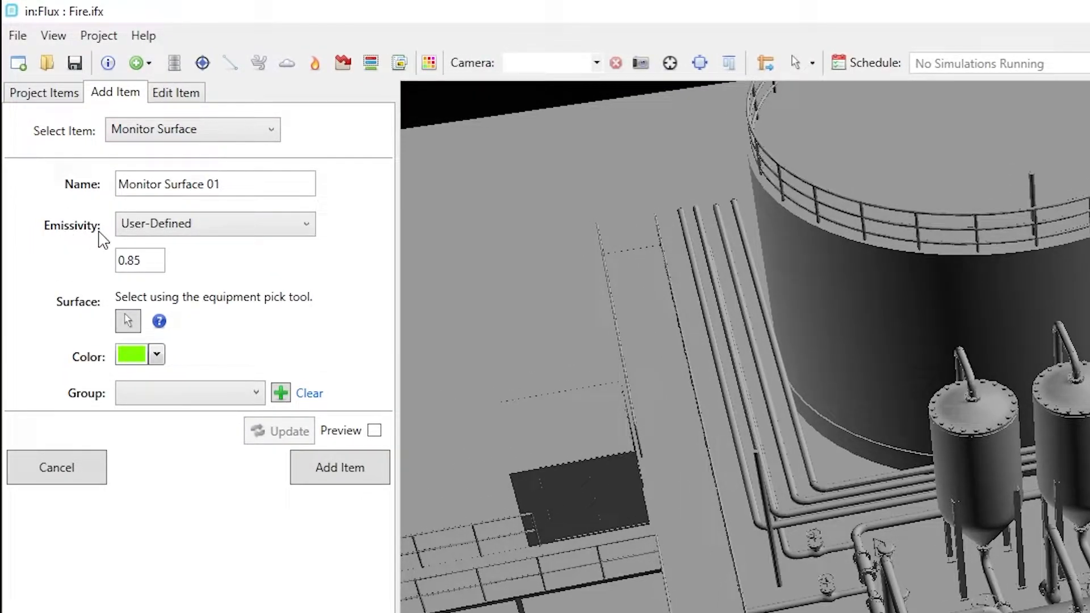
Review the preset material emissivities for the new monitor surface and keep the User-Defined option.
{"action": "left_click", "coordinate": [246, 230]}
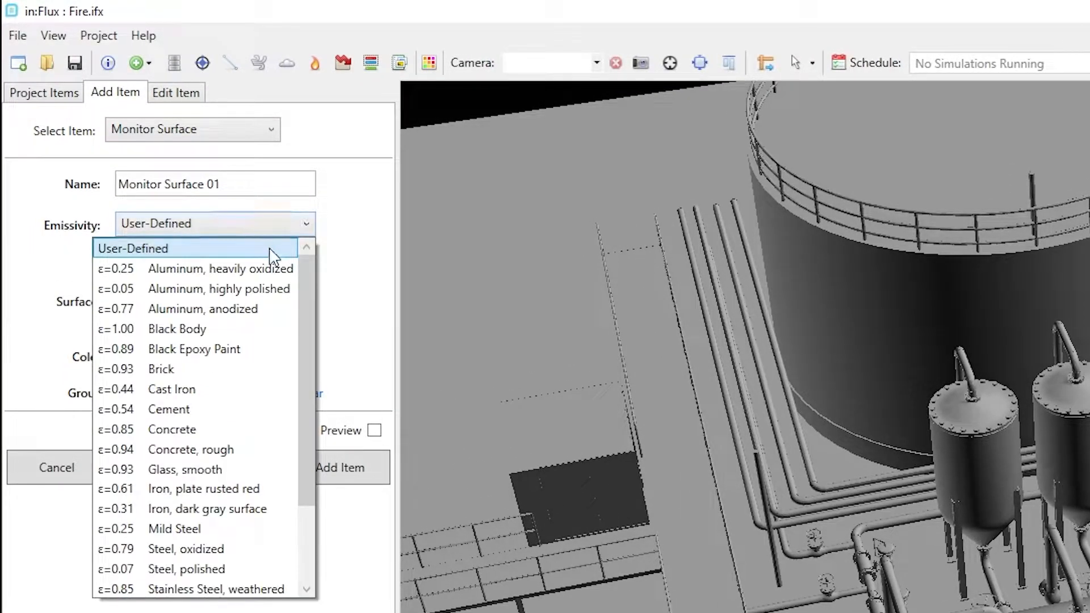
{"action": "left_click_drag", "start_coordinate": [308, 265], "coordinate": [311, 377]}
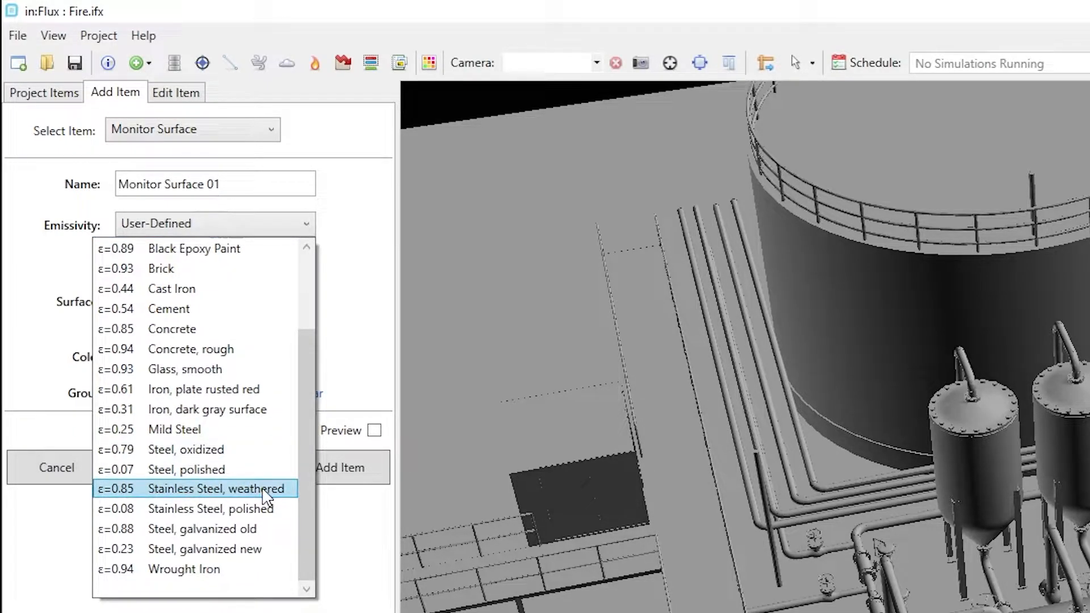
{"action": "left_click_drag", "start_coordinate": [304, 494], "coordinate": [339, 308]}
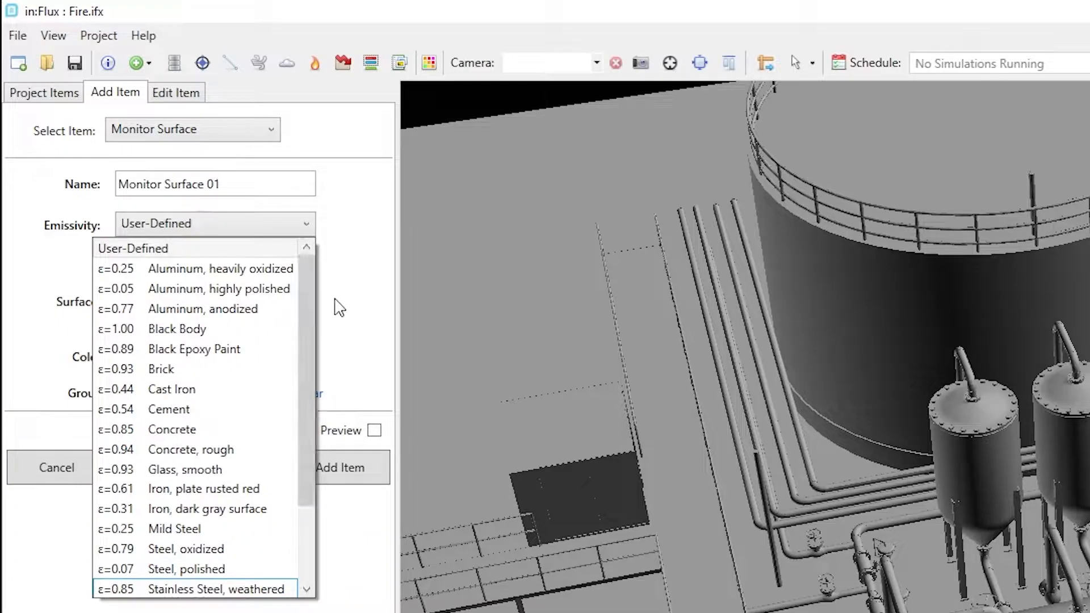
{"action": "left_click", "coordinate": [192, 249]}
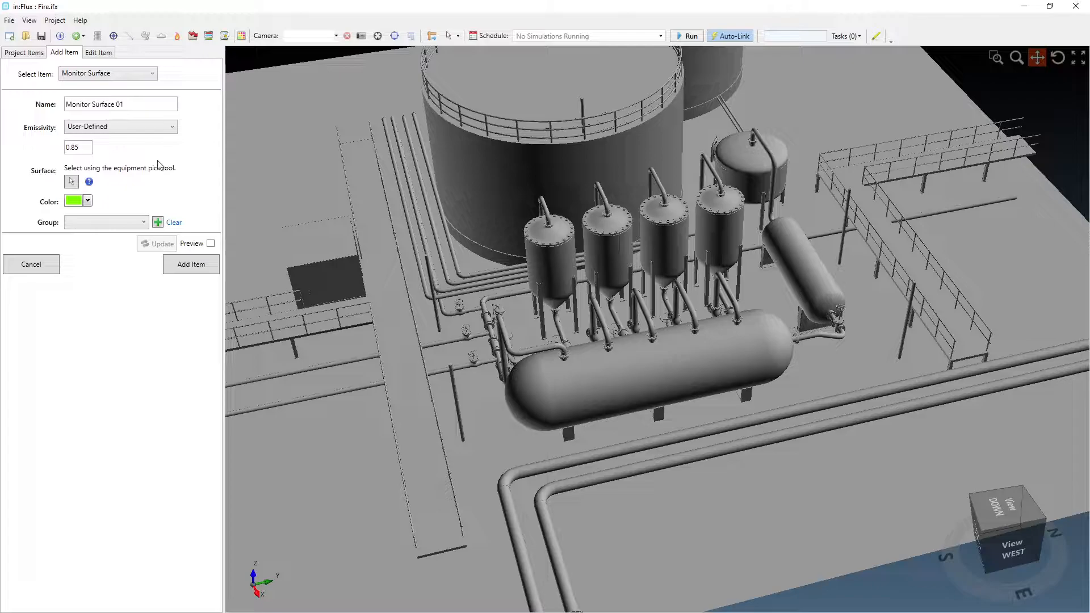
Try selecting the four vertical vessels together with the Equipment Pick Tool.
{"action": "left_click", "coordinate": [71, 182]}
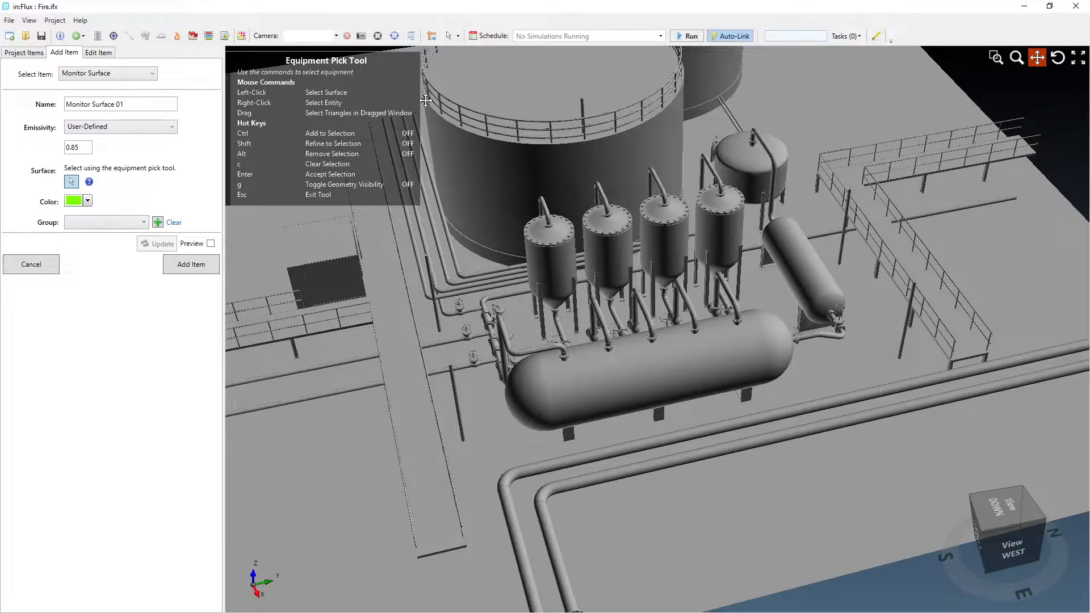
{"action": "key", "text": "ctrl"}
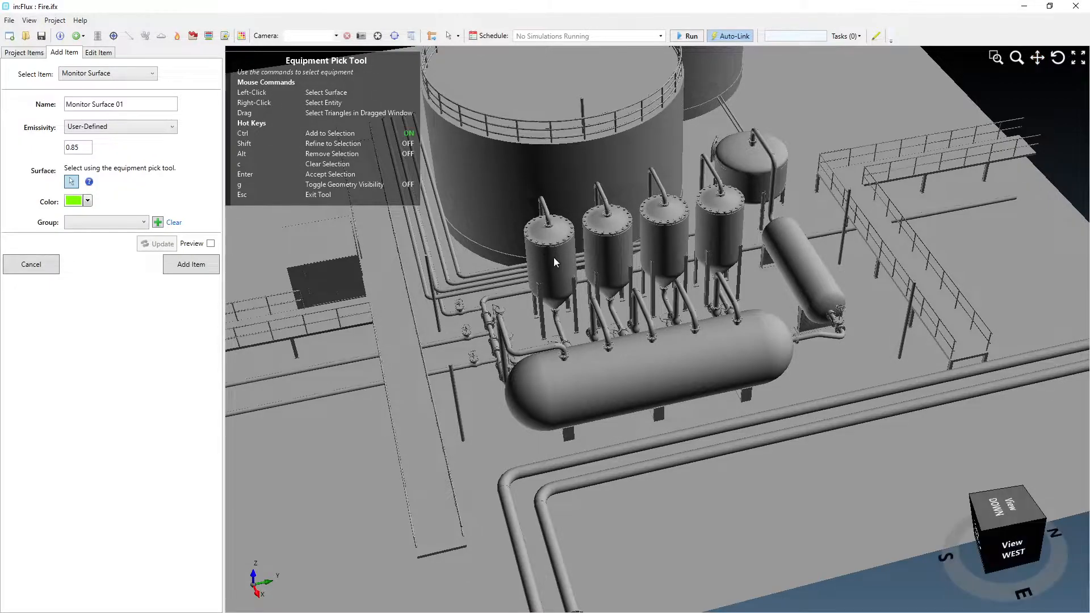
{"action": "left_click", "coordinate": [552, 256], "text": "ctrl"}
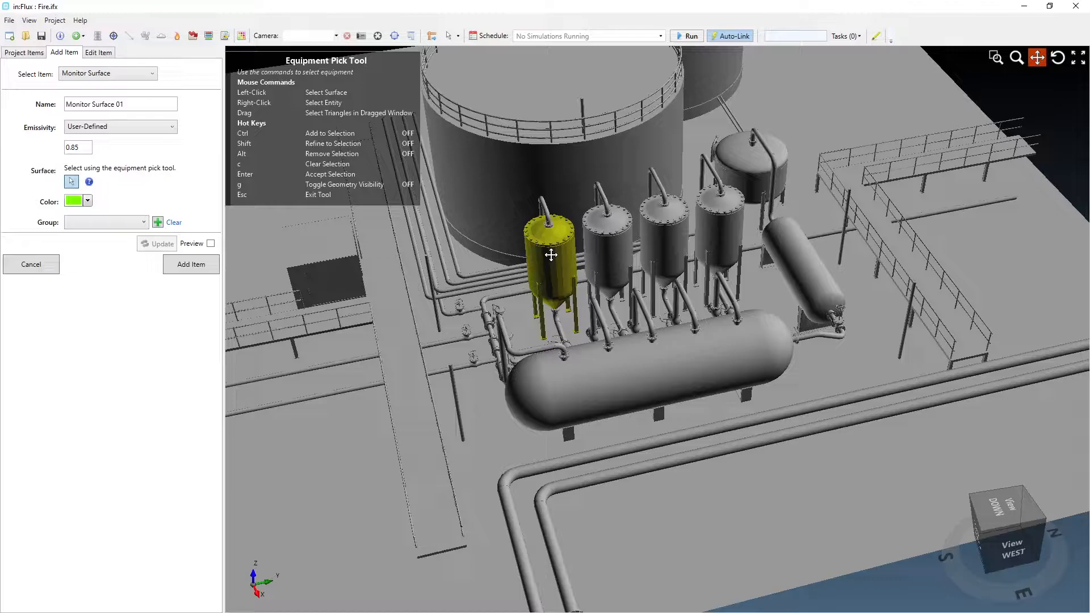
{"action": "scroll", "coordinate": [551, 255], "scroll_direction": "up", "scroll_amount": 5}
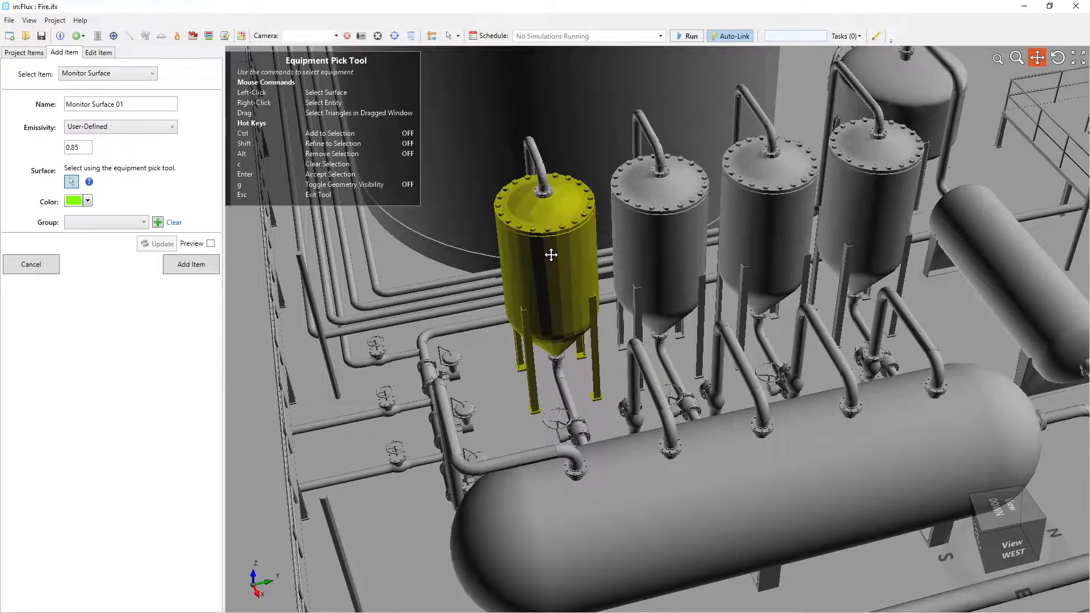
{"action": "left_click", "coordinate": [763, 216], "text": "ctrl"}
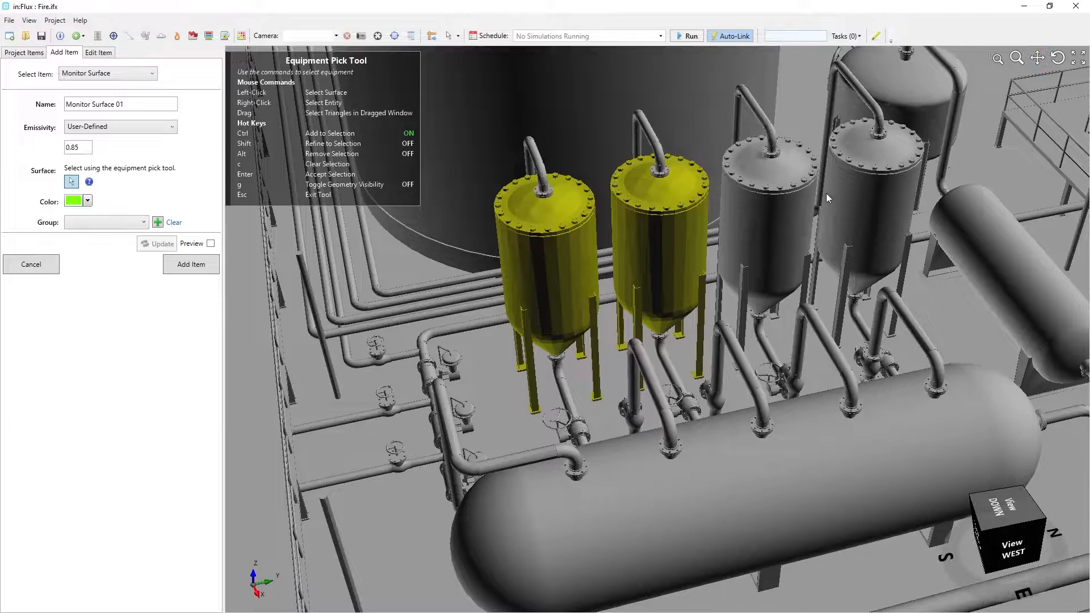
{"action": "left_click", "coordinate": [875, 196], "text": "ctrl"}
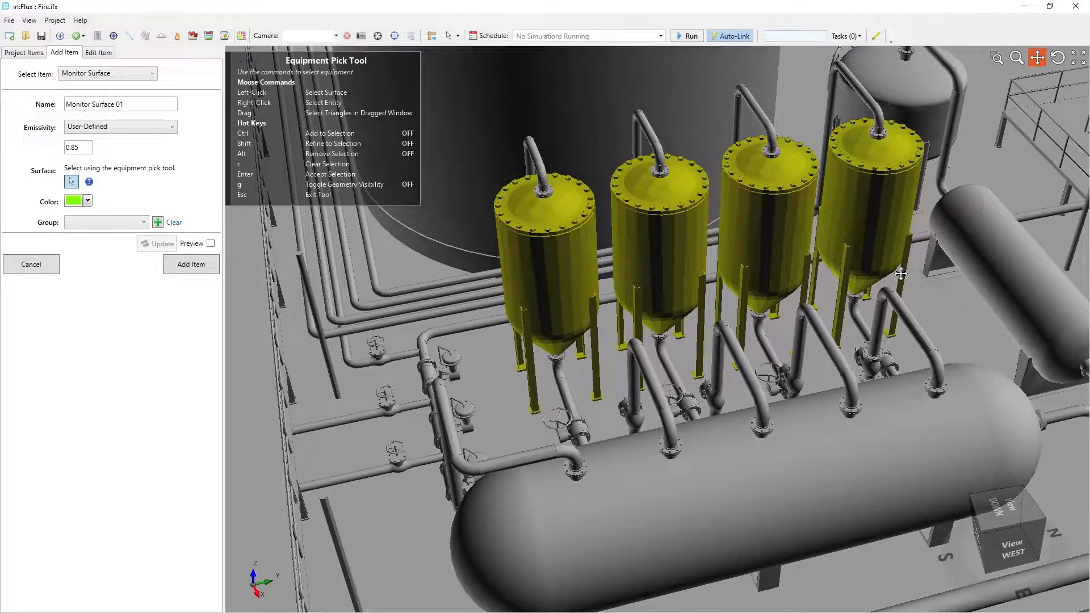
{"action": "key", "text": "Return"}
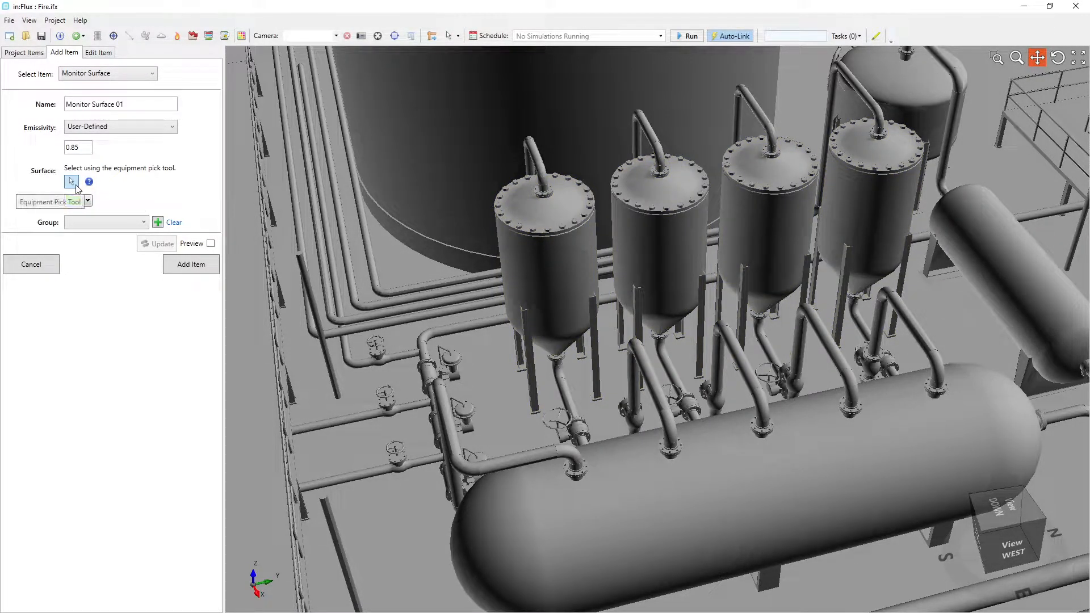
Restart the Equipment Pick Tool and select the entire refinery geometry entity.
{"action": "left_click", "coordinate": [75, 185]}
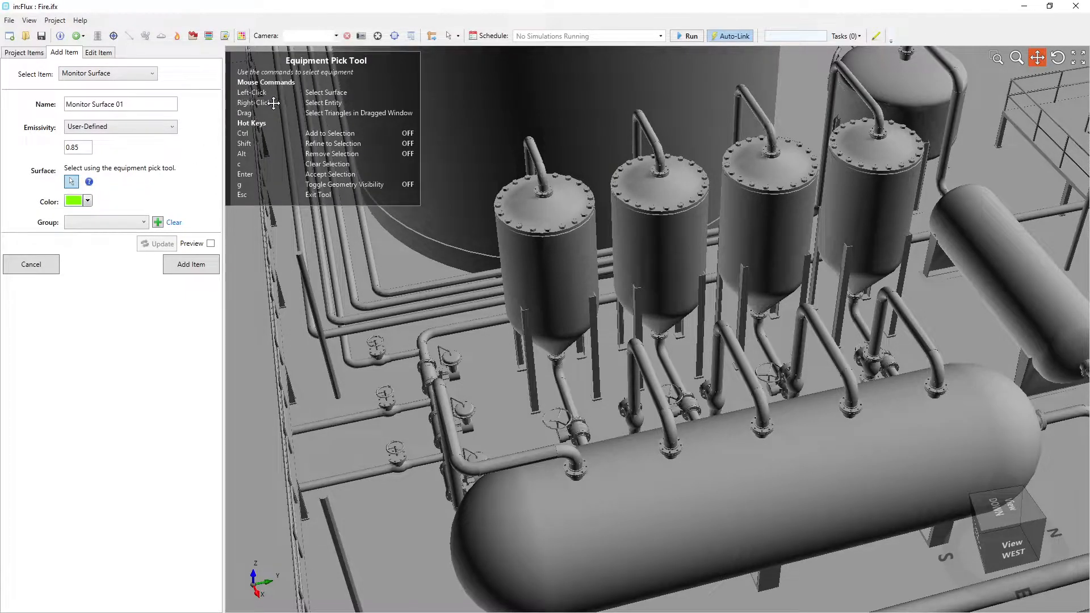
{"action": "key", "text": "ctrl"}
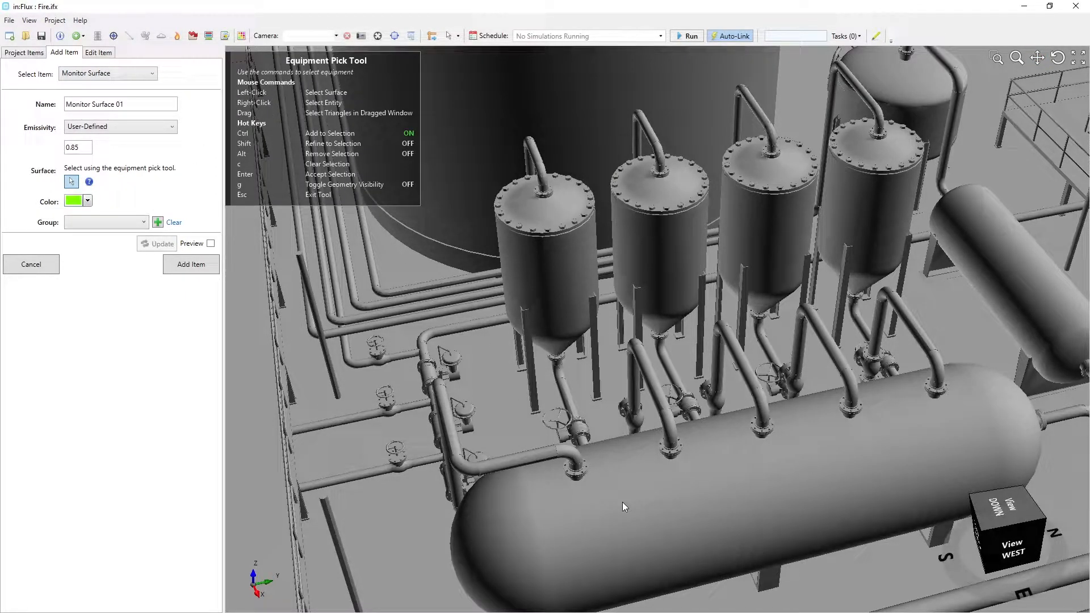
{"action": "right_click", "coordinate": [622, 502], "text": "ctrl"}
Refine the selection to the large horizontal vessel with one window around it from above and another from its end.
{"action": "scroll", "coordinate": [619, 500], "scroll_direction": "down", "scroll_amount": 5}
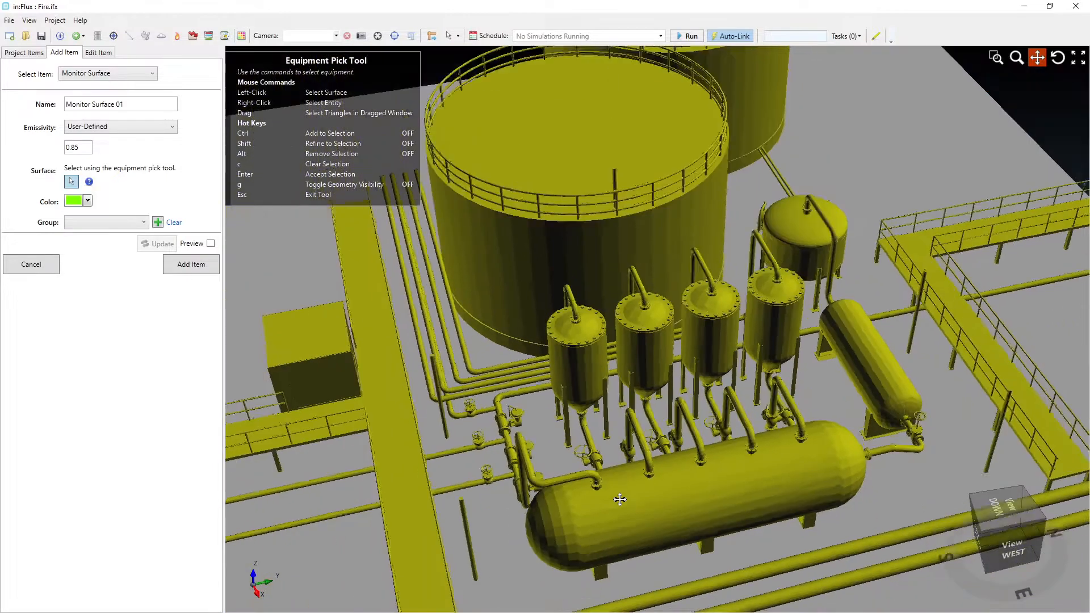
{"action": "middle_click_drag", "start_coordinate": [649, 514], "coordinate": [627, 566]}
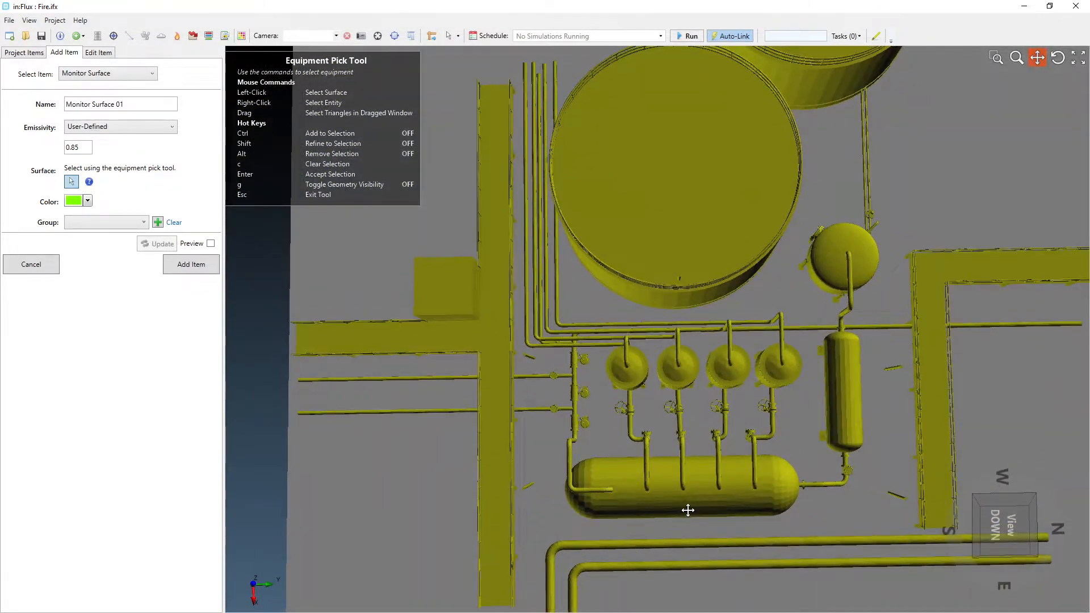
{"action": "scroll", "coordinate": [629, 419], "scroll_direction": "up", "scroll_amount": 5}
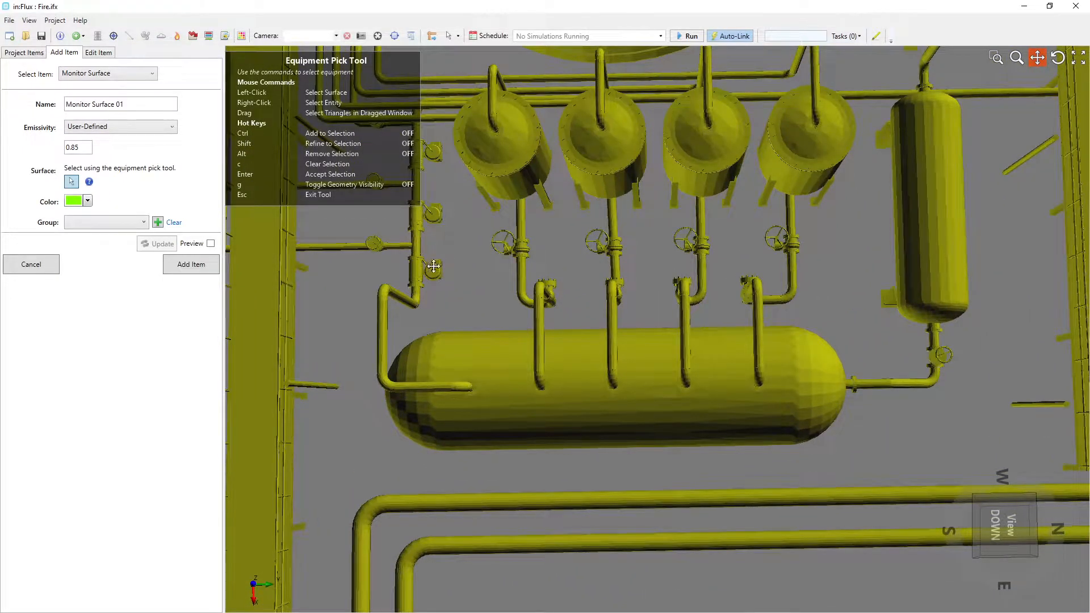
{"action": "left_click_drag", "start_coordinate": [343, 305], "coordinate": [874, 461], "text": "shift"}
{"action": "middle_click_drag", "start_coordinate": [570, 429], "coordinate": [654, 241]}
{"action": "left_click_drag", "start_coordinate": [528, 183], "coordinate": [810, 475], "text": "shift"}
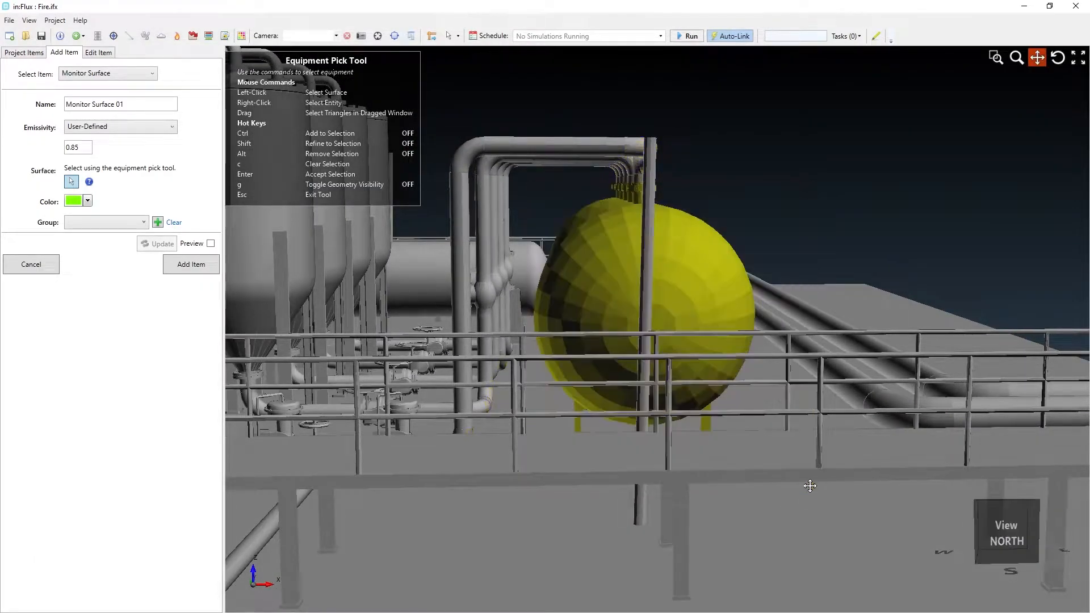
Inspect the selected large vessel with the surrounding geometry hidden, and restore the geometry's visibility.
{"action": "middle_click_drag", "start_coordinate": [658, 250], "coordinate": [601, 369]}
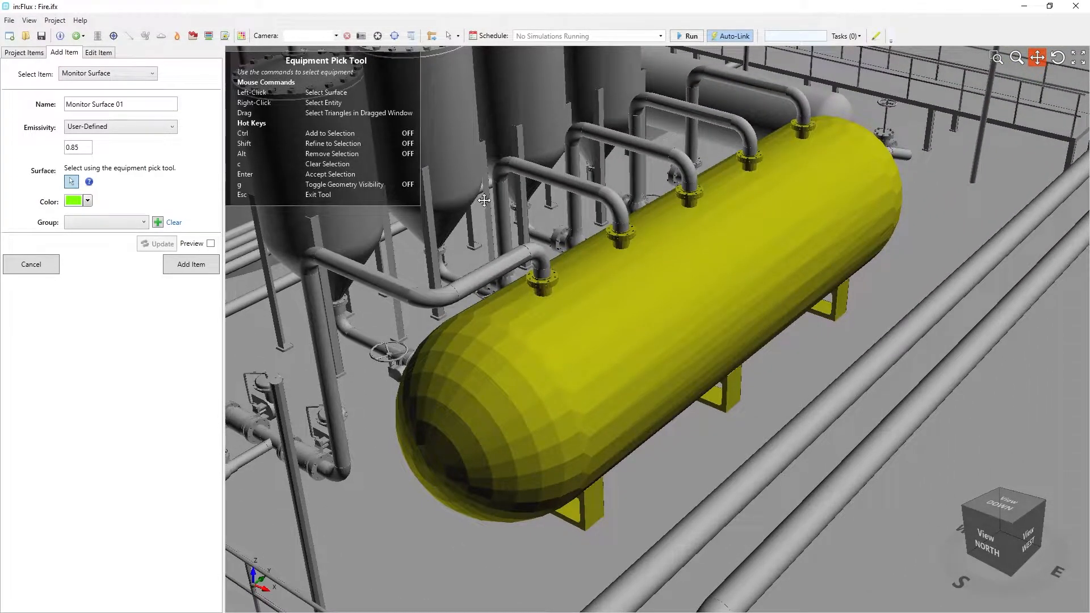
{"action": "key", "text": "g"}
{"action": "middle_click_drag", "start_coordinate": [595, 302], "coordinate": [556, 319]}
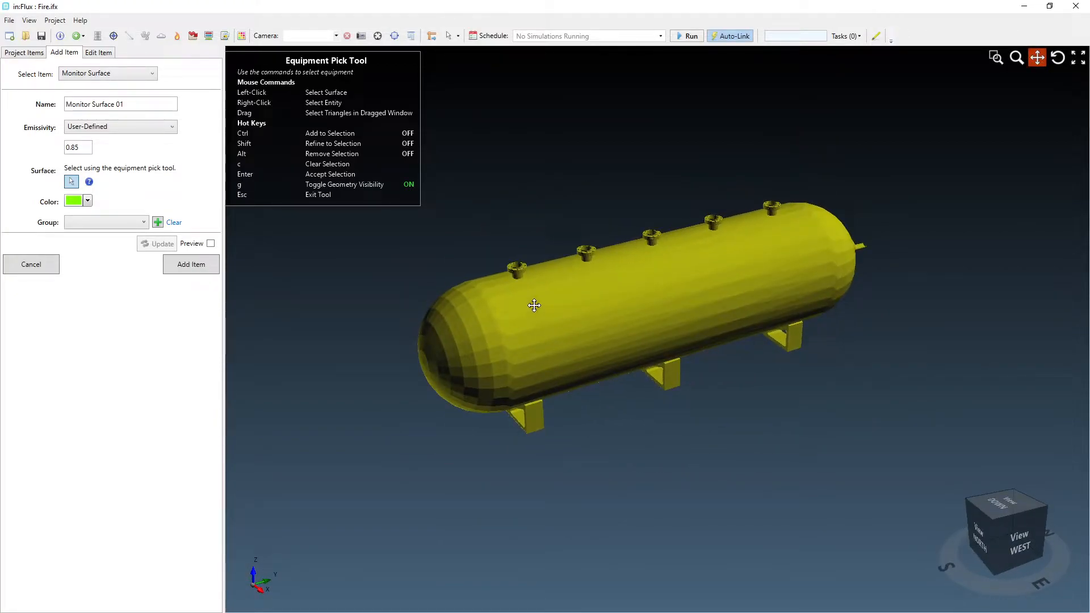
{"action": "key", "text": "g"}
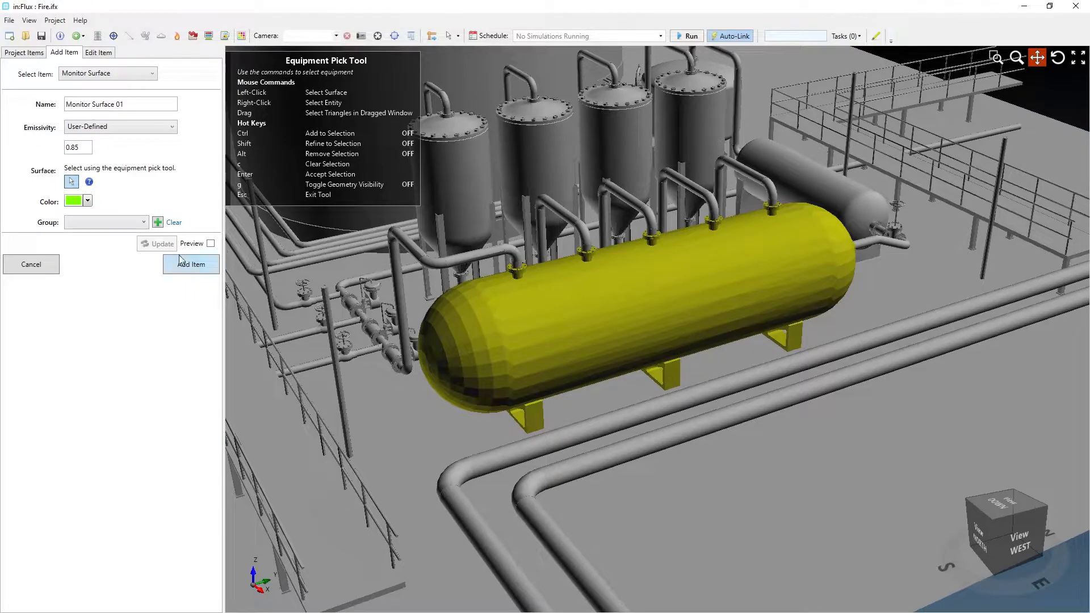
Add the selected large vessel as Monitor Surface 01 and display its properties in the project items.
{"action": "left_click", "coordinate": [217, 271]}
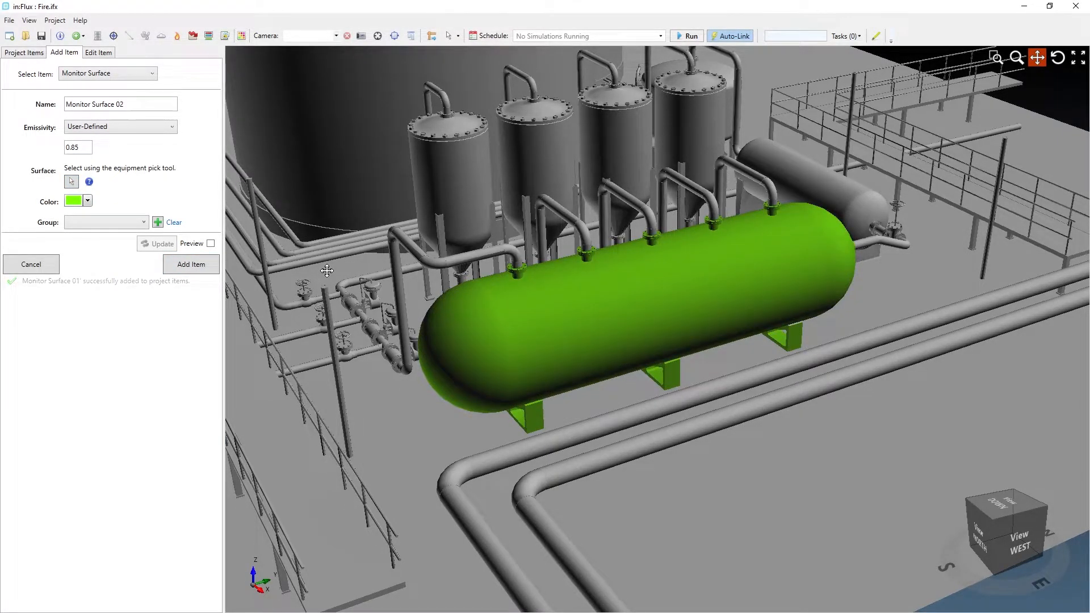
{"action": "left_click", "coordinate": [20, 53]}
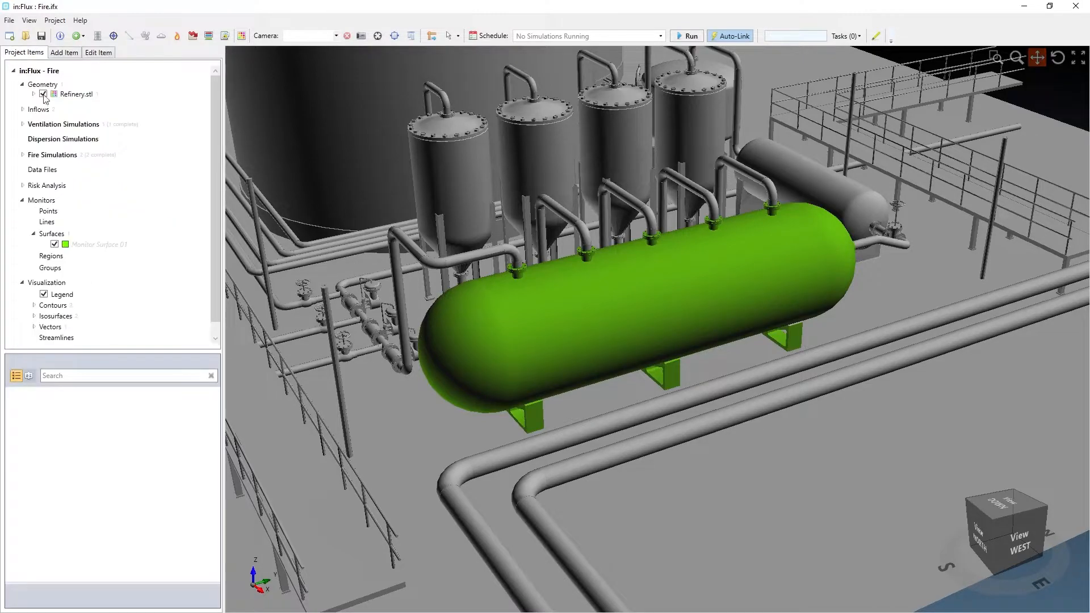
{"action": "left_click", "coordinate": [100, 246]}
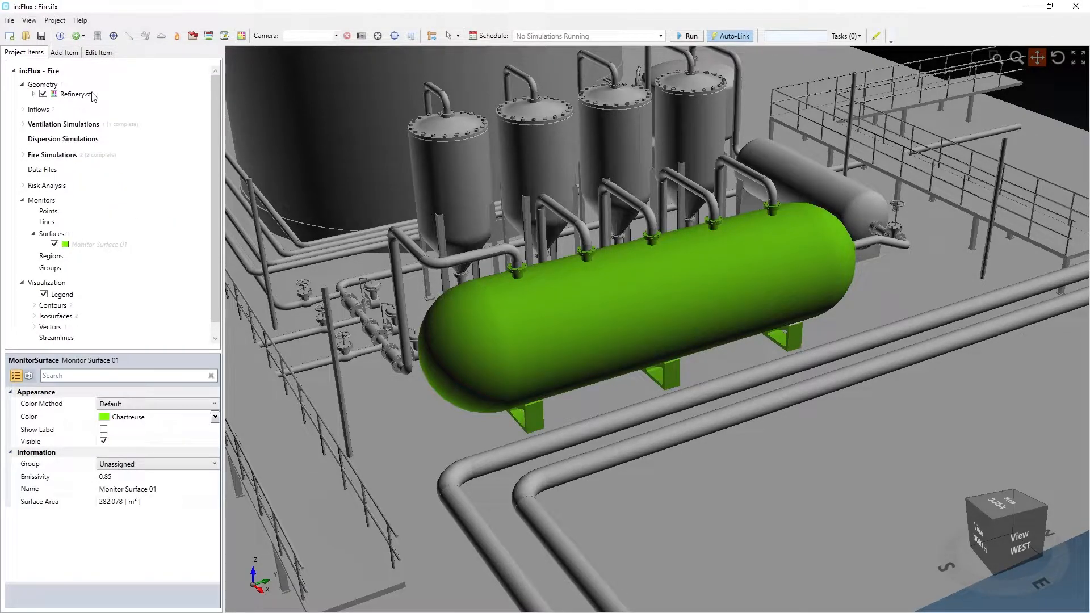
Pick the nearest vertical vessel in the row of four and add it as Monitor Surface 02.
{"action": "left_click", "coordinate": [66, 55]}
{"action": "left_click", "coordinate": [74, 180]}
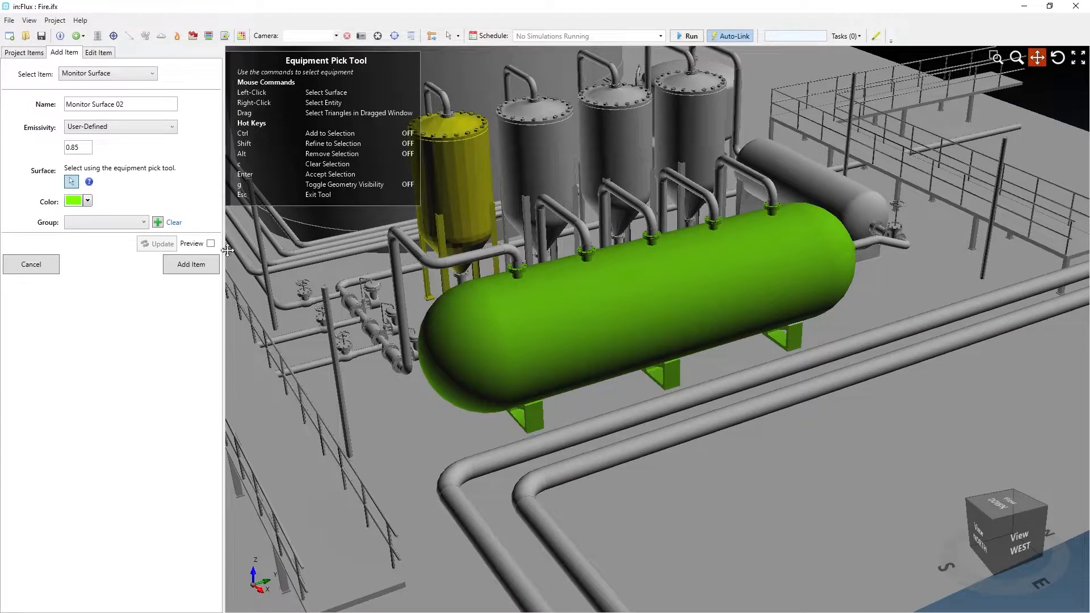
{"action": "left_click", "coordinate": [212, 265]}
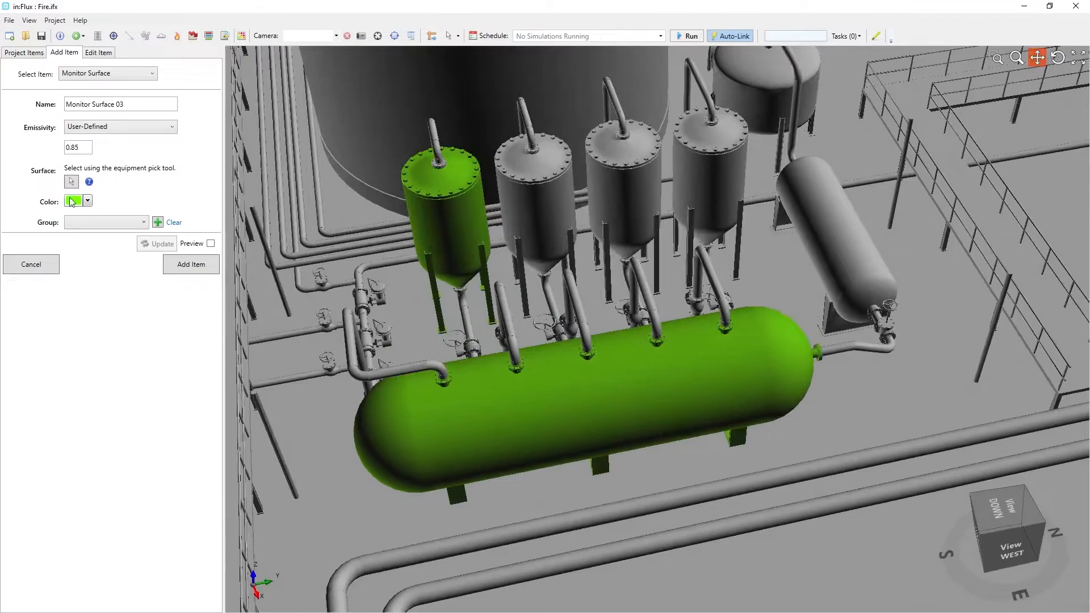
Pick the small horizontal vessel beyond the vertical vessels and add it as Monitor Surface 03.
{"action": "left_click", "coordinate": [72, 183]}
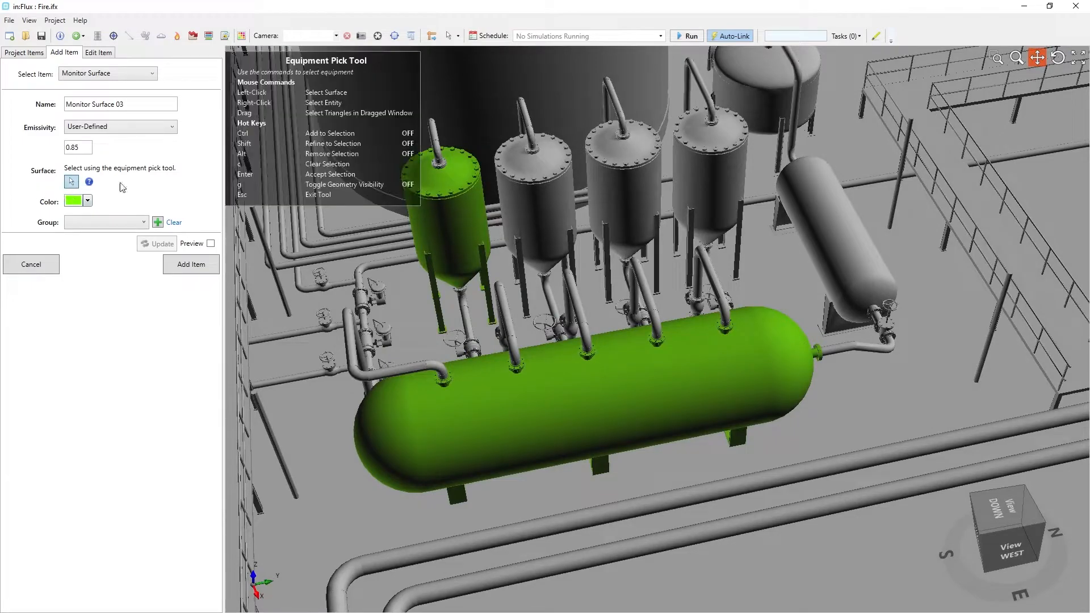
{"action": "left_click", "coordinate": [845, 250]}
{"action": "left_click", "coordinate": [194, 266]}
{"action": "left_click_drag", "start_coordinate": [603, 257], "coordinate": [618, 305]}
{"action": "middle_click_drag", "start_coordinate": [618, 305], "coordinate": [642, 303]}
{"action": "scroll", "coordinate": [640, 304], "scroll_direction": "down", "scroll_amount": 2}
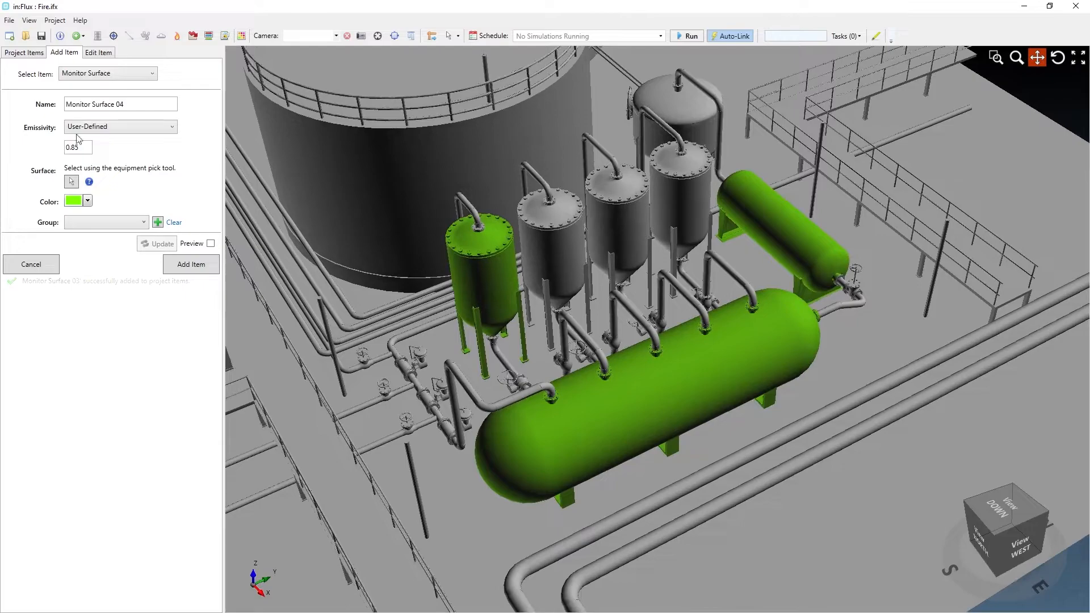
Turn on the labels for all monitor surfaces in the project.
{"action": "left_click", "coordinate": [22, 52]}
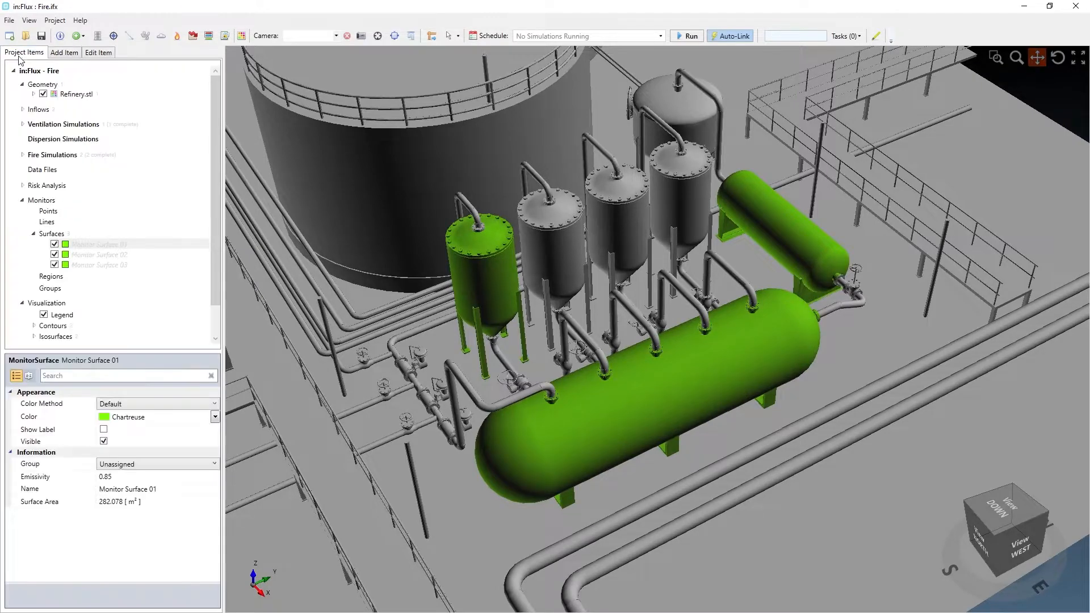
{"action": "right_click", "coordinate": [53, 235]}
{"action": "left_click", "coordinate": [126, 272]}
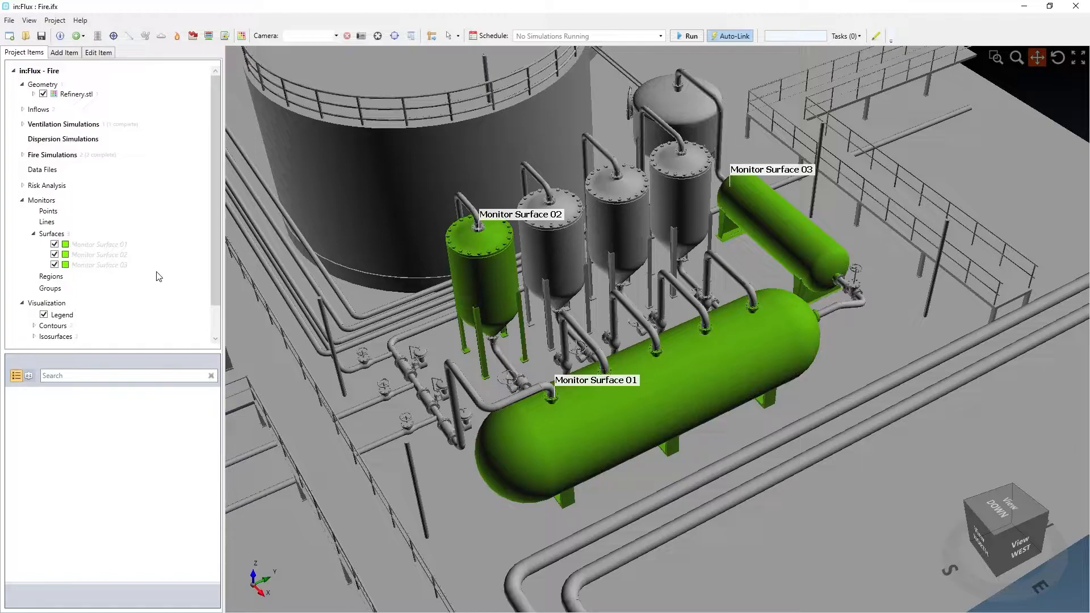
Set the project's solar radiation intensity to 1000 W/m², Clear Summer day, noon, and close the selector.
{"action": "left_click", "coordinate": [54, 20]}
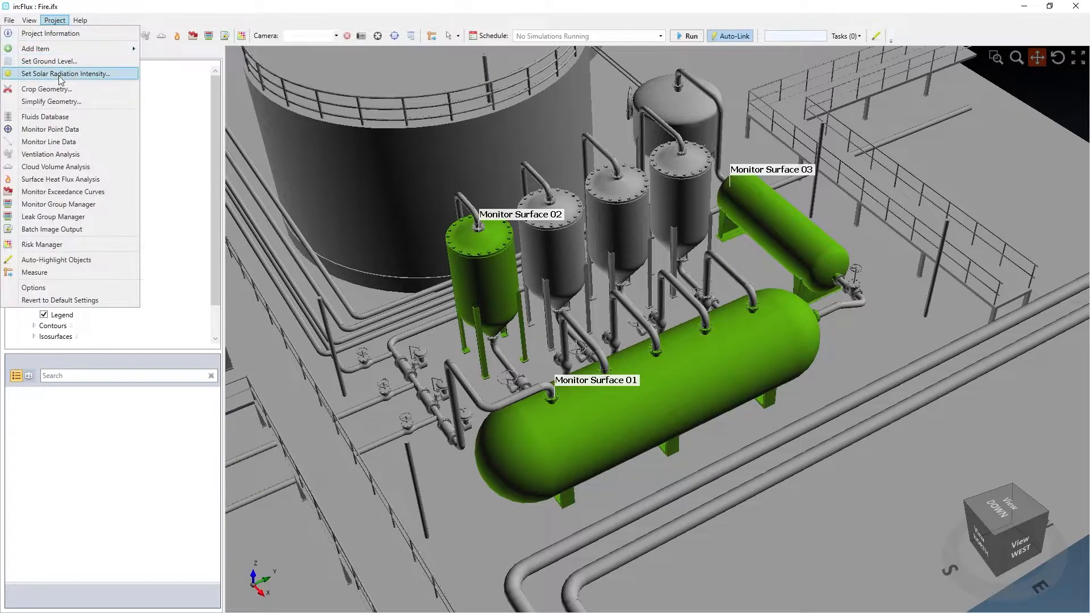
{"action": "left_click", "coordinate": [119, 75]}
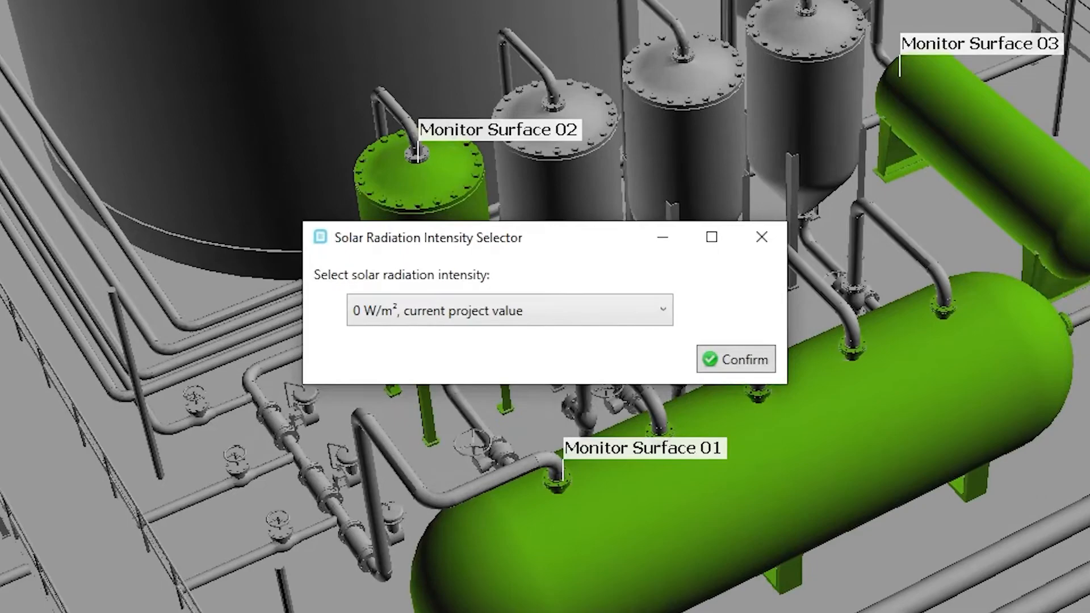
{"action": "left_click", "coordinate": [652, 306]}
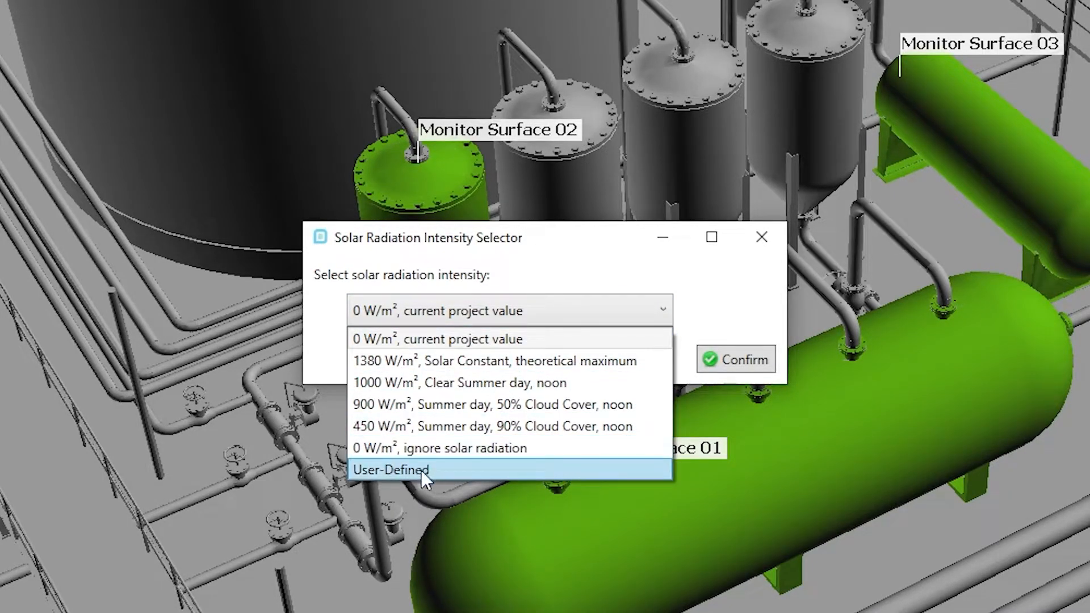
{"action": "left_click", "coordinate": [489, 385]}
{"action": "left_click", "coordinate": [744, 362]}
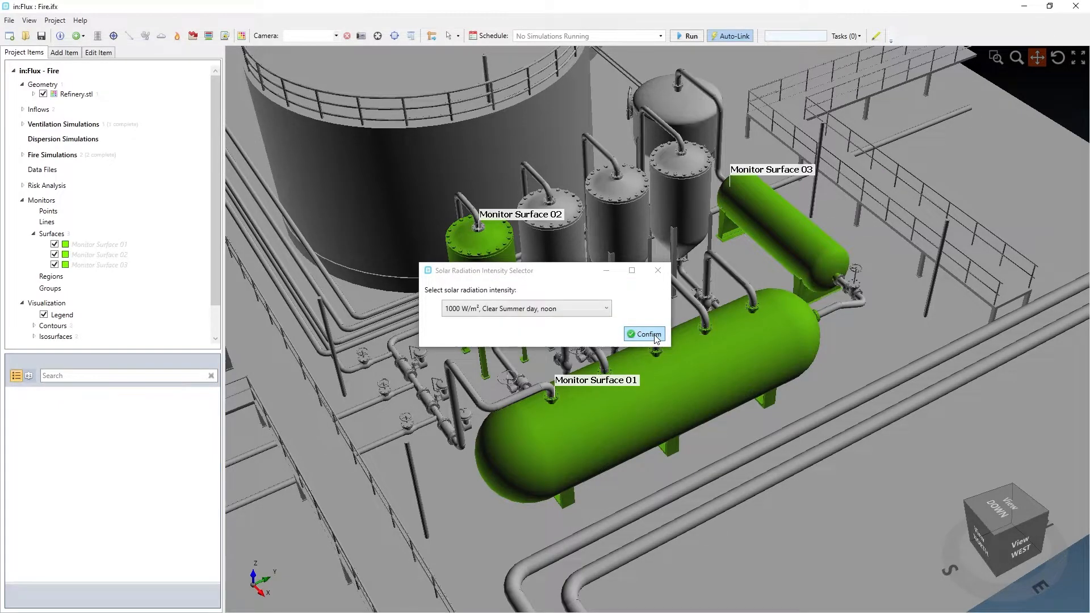
{"action": "left_click", "coordinate": [659, 270]}
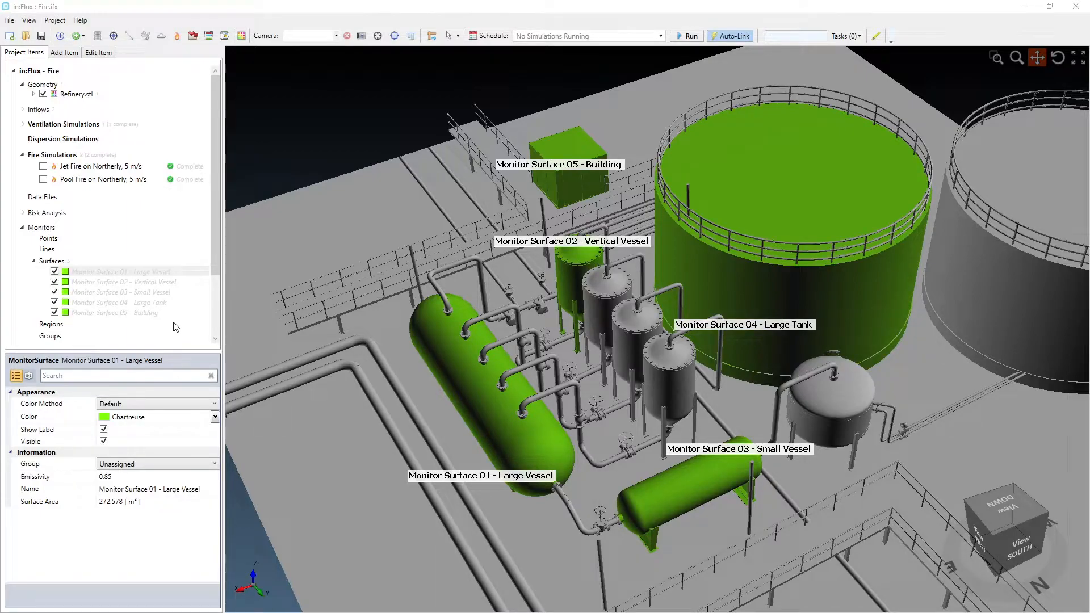
Start a Surface Heat Flux Analysis and update the heat flux data of all monitor surfaces for both fire simulations.
{"action": "right_click", "coordinate": [109, 274]}
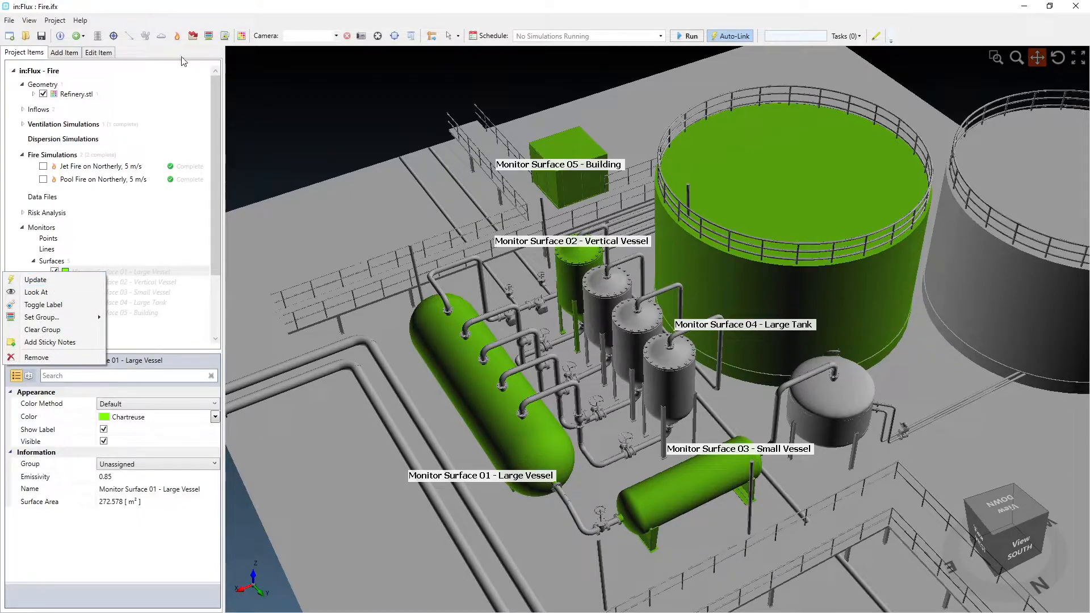
{"action": "left_click", "coordinate": [180, 39]}
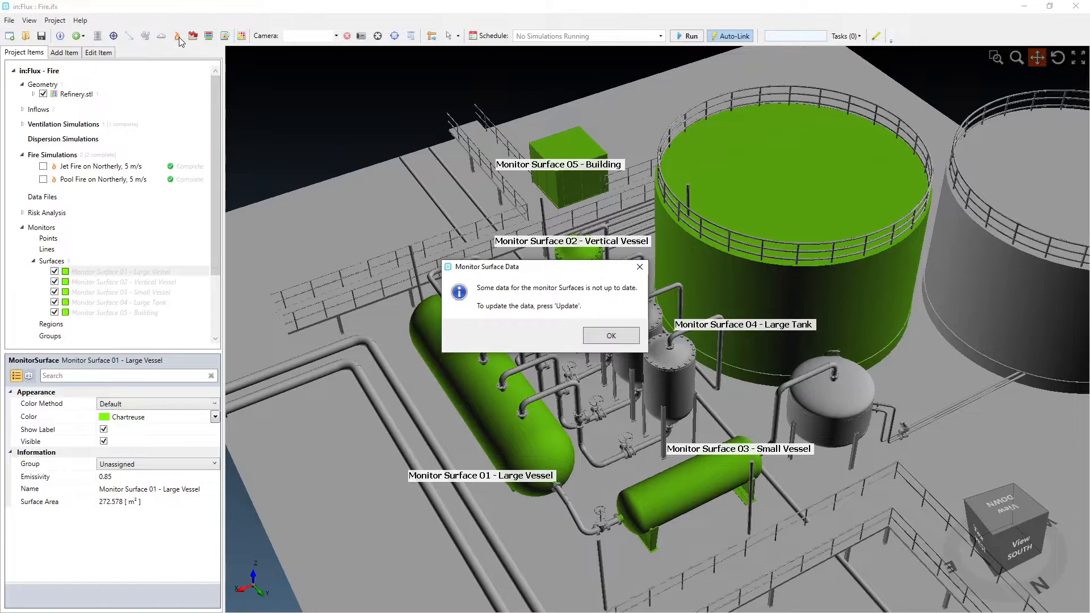
{"action": "left_click", "coordinate": [604, 338]}
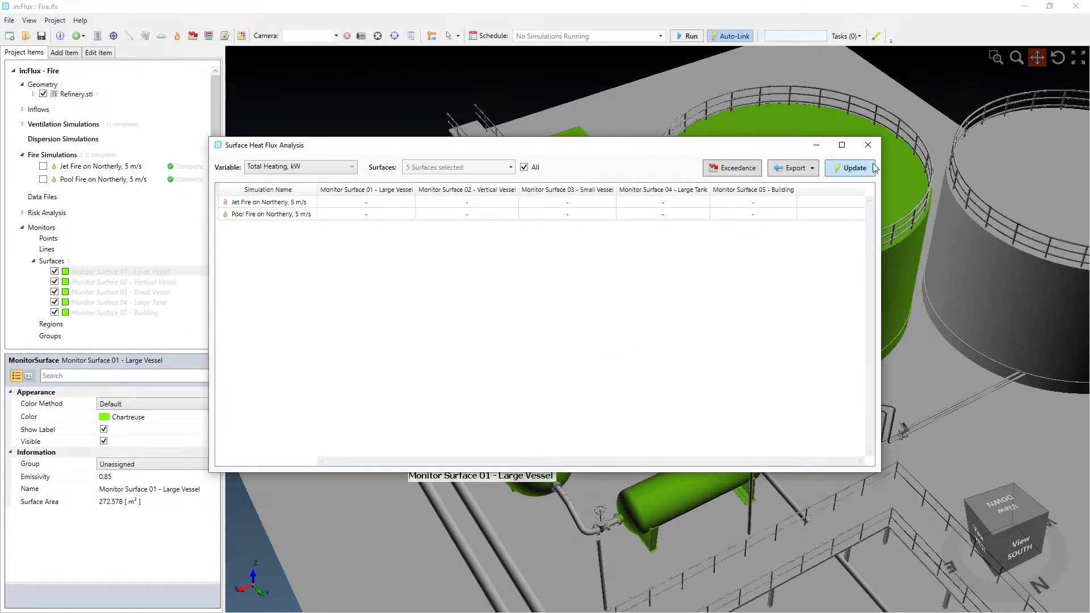
{"action": "left_click", "coordinate": [855, 168]}
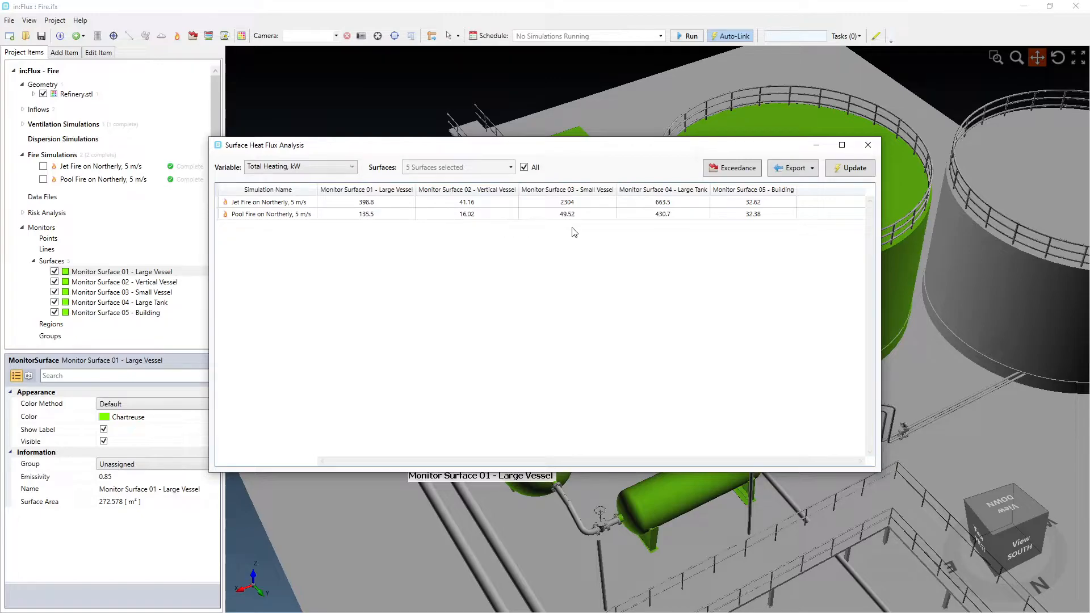
Shrink the analysis window, move it clear of the vessels and display the Maximum Heat Flux, kW/m² results.
{"action": "left_click_drag", "start_coordinate": [882, 475], "coordinate": [865, 258]}
{"action": "left_click_drag", "start_coordinate": [529, 149], "coordinate": [548, 72]}
{"action": "left_click", "coordinate": [363, 90]}
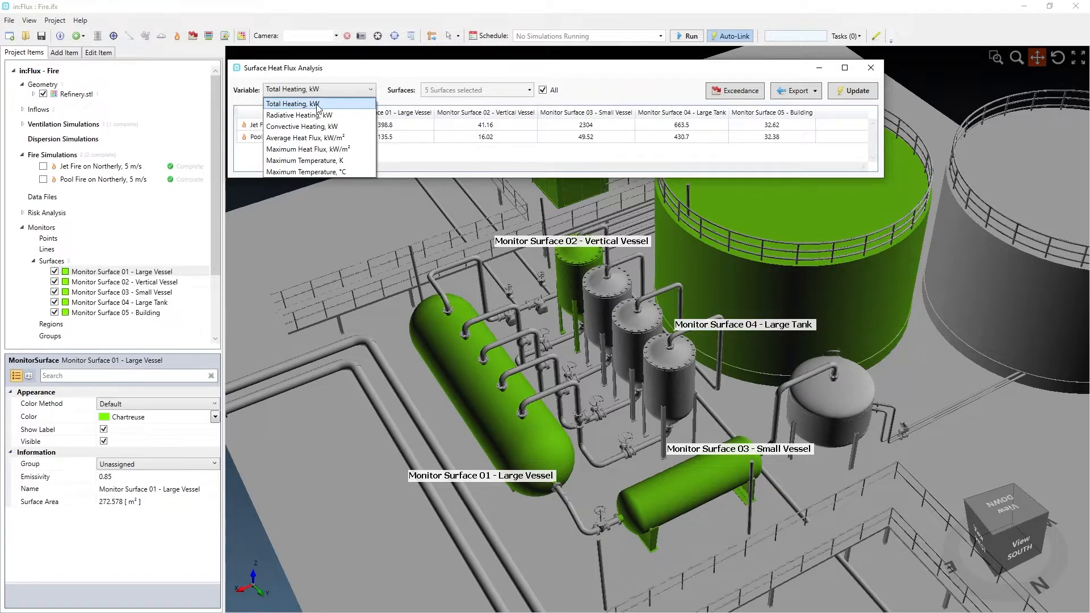
{"action": "left_click", "coordinate": [295, 150]}
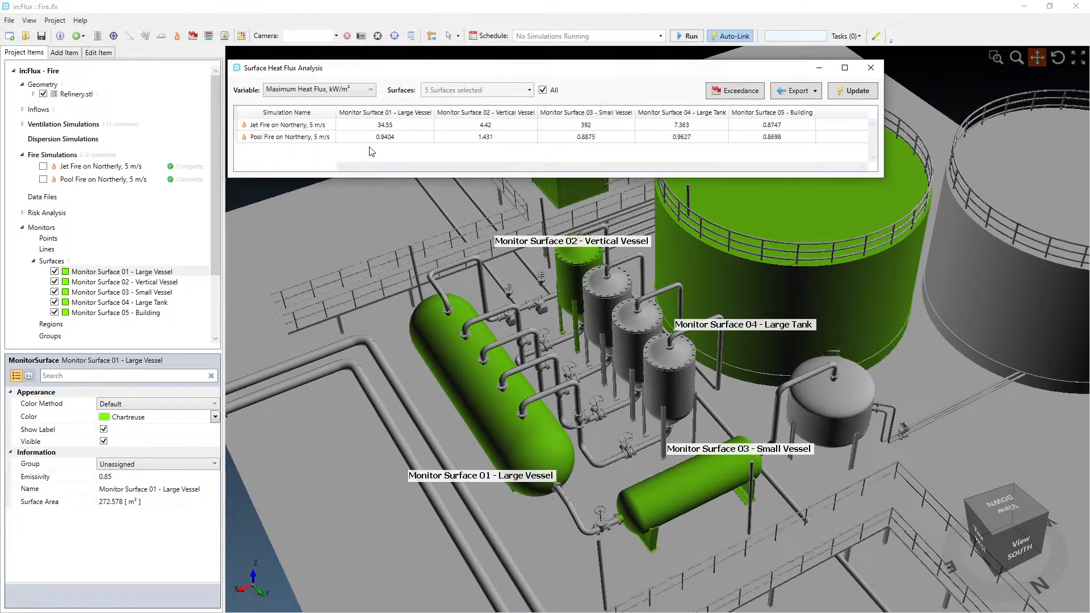
Display the Maximum Temperature, K results for all surfaces and return the variable to Total Heating, kW.
{"action": "left_click", "coordinate": [361, 90]}
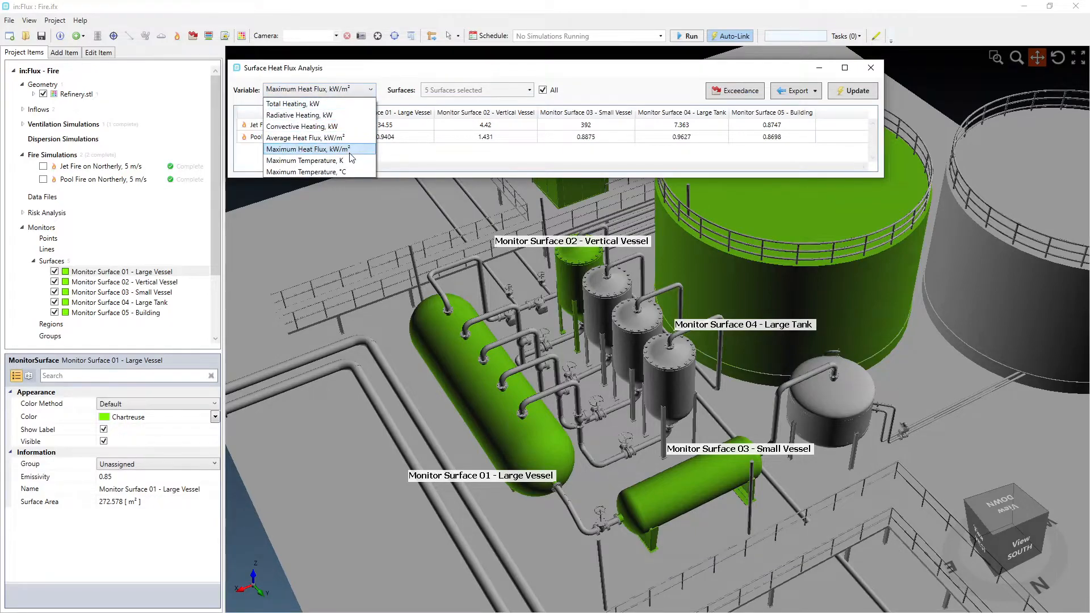
{"action": "left_click", "coordinate": [349, 160]}
{"action": "left_click", "coordinate": [361, 92]}
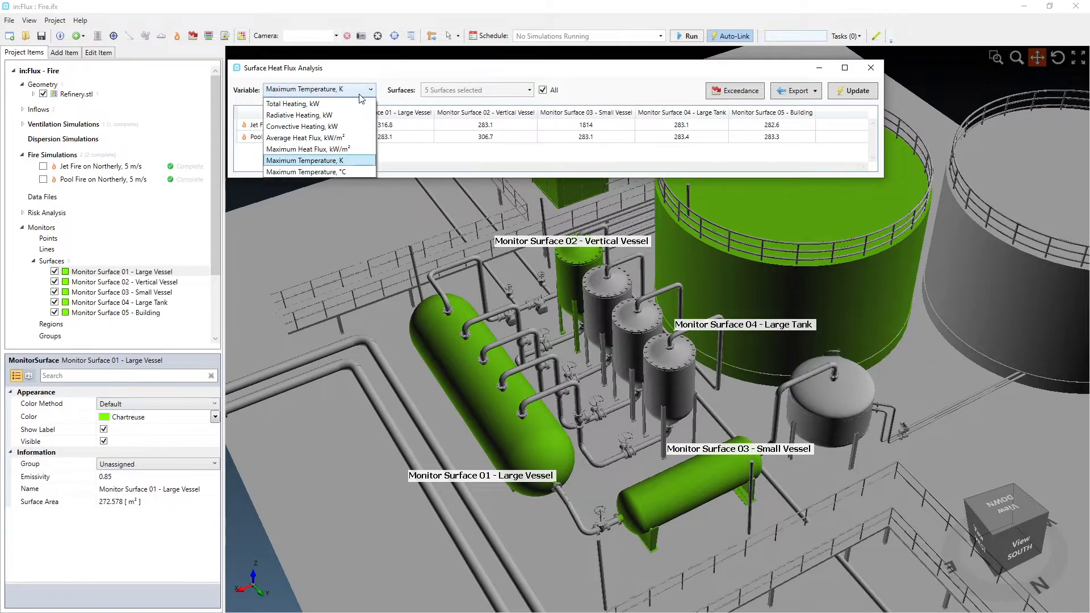
{"action": "left_click", "coordinate": [361, 105]}
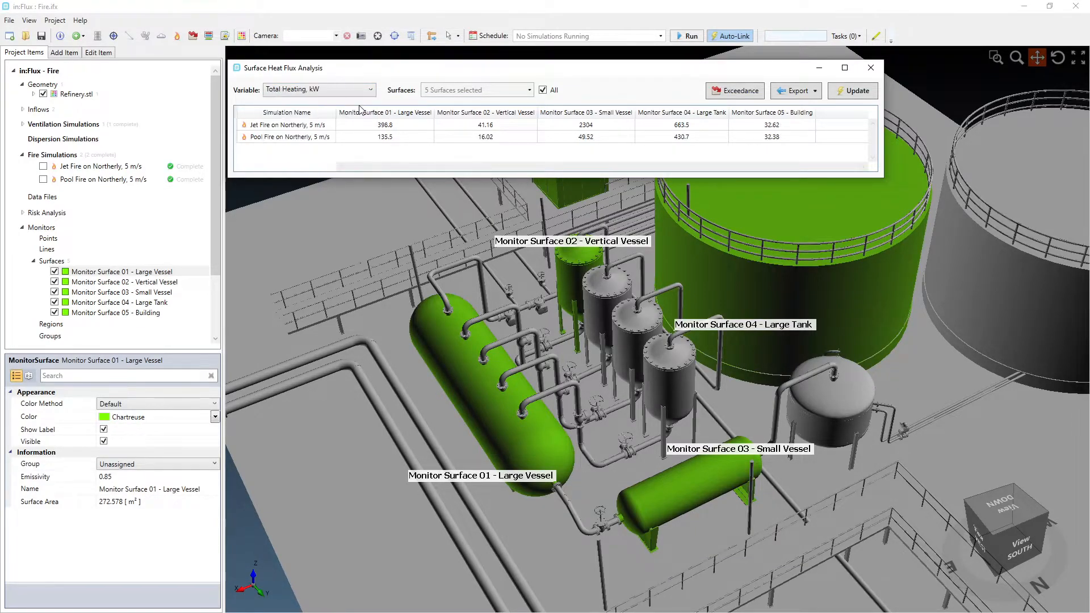
Limit the results table to Monitor Surface 01 - Large Vessel and Monitor Surface 03 - Small Vessel.
{"action": "left_click", "coordinate": [543, 91]}
{"action": "left_click", "coordinate": [530, 91]}
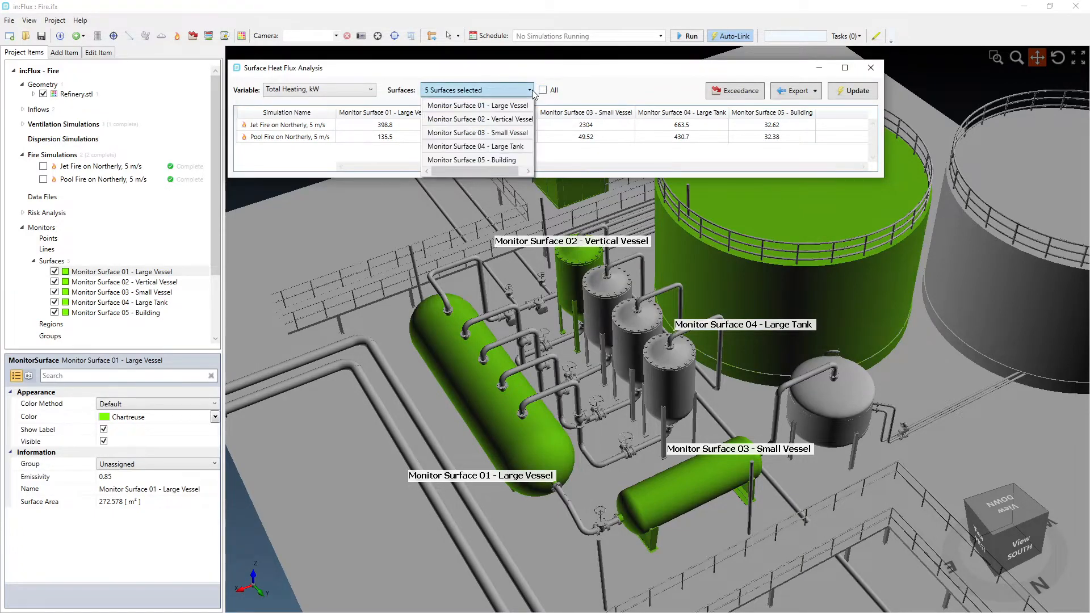
{"action": "left_click", "coordinate": [515, 107]}
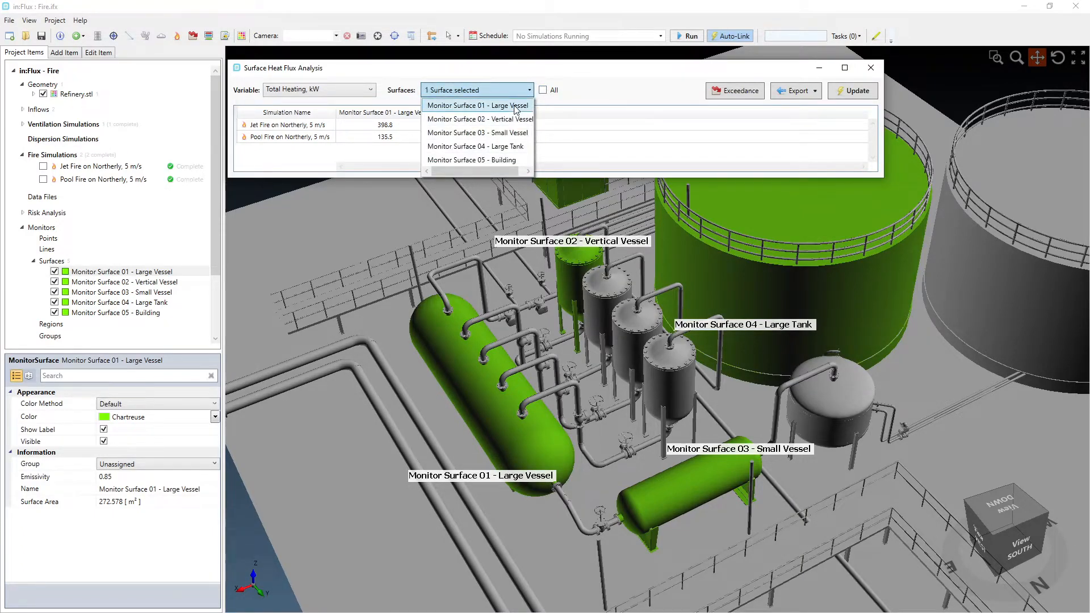
{"action": "left_click", "coordinate": [509, 134]}
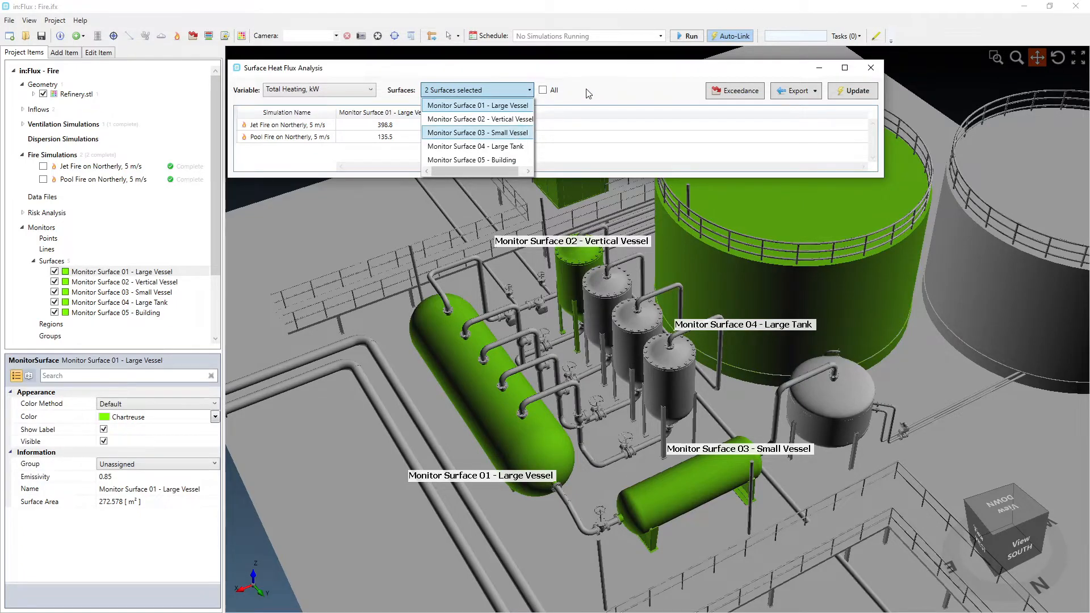
{"action": "left_click", "coordinate": [601, 85]}
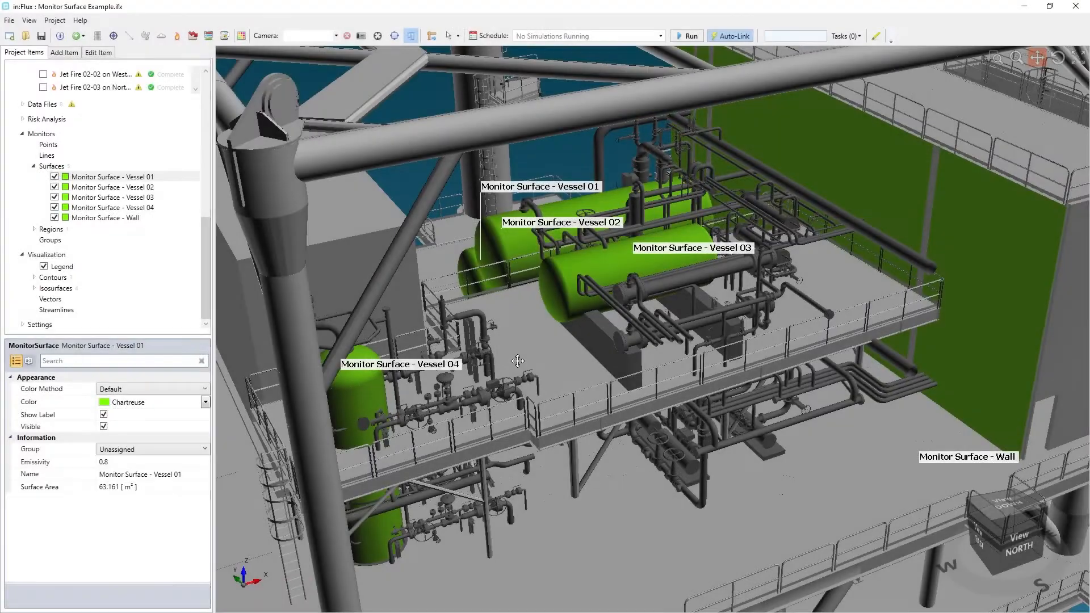
Check the leak frequencies in the Risk Manager and view the Total Heating exceedance curves of the monitor surfaces in the Monitor Surface Example project.
{"action": "left_click", "coordinate": [241, 37]}
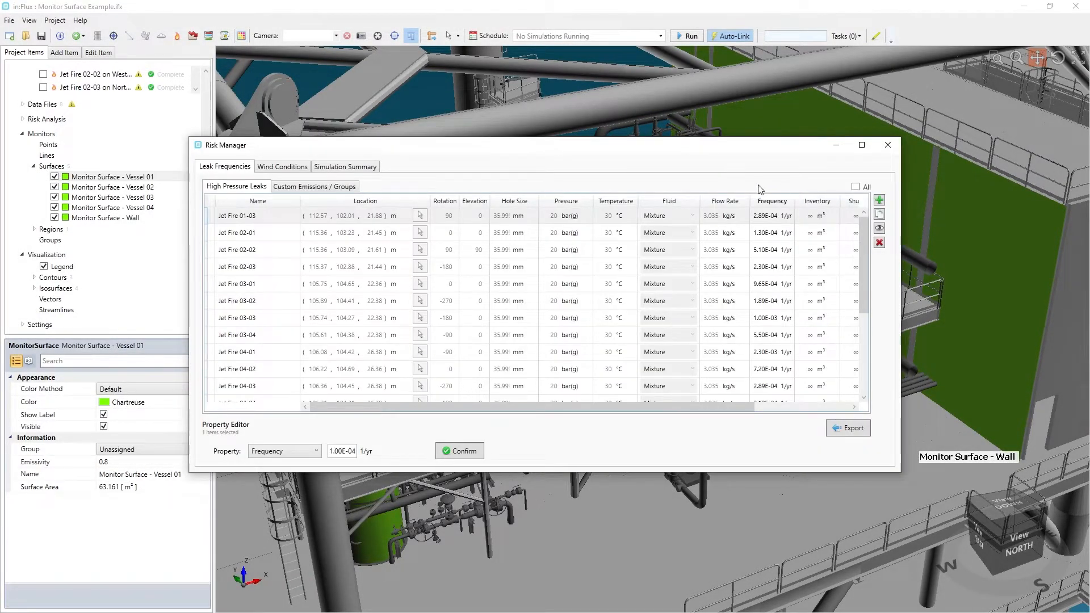
{"action": "left_click", "coordinate": [888, 145]}
{"action": "left_click", "coordinate": [193, 36]}
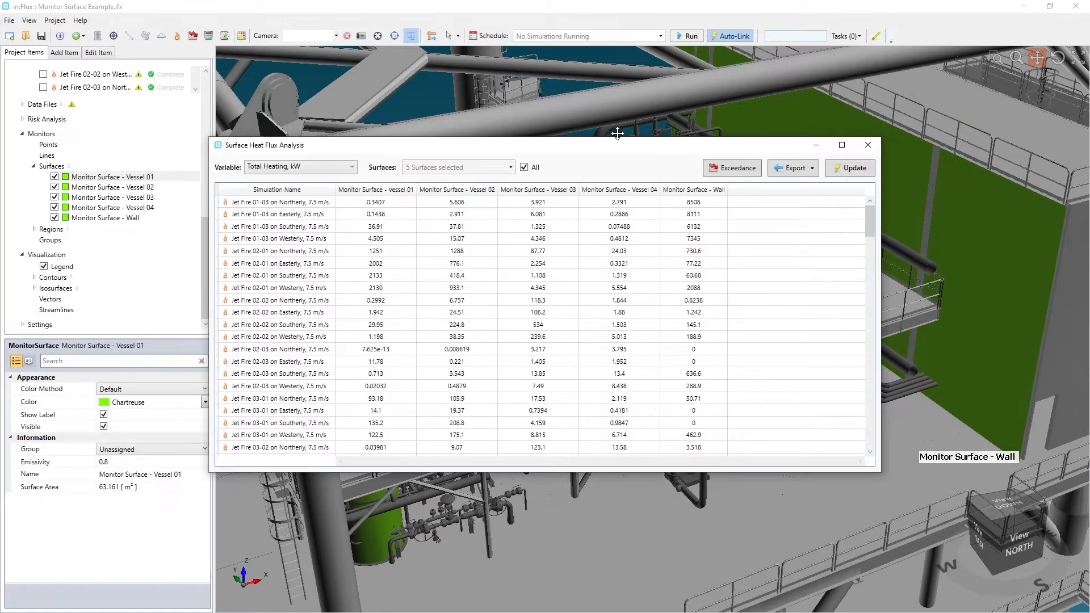
{"action": "left_click", "coordinate": [739, 168]}
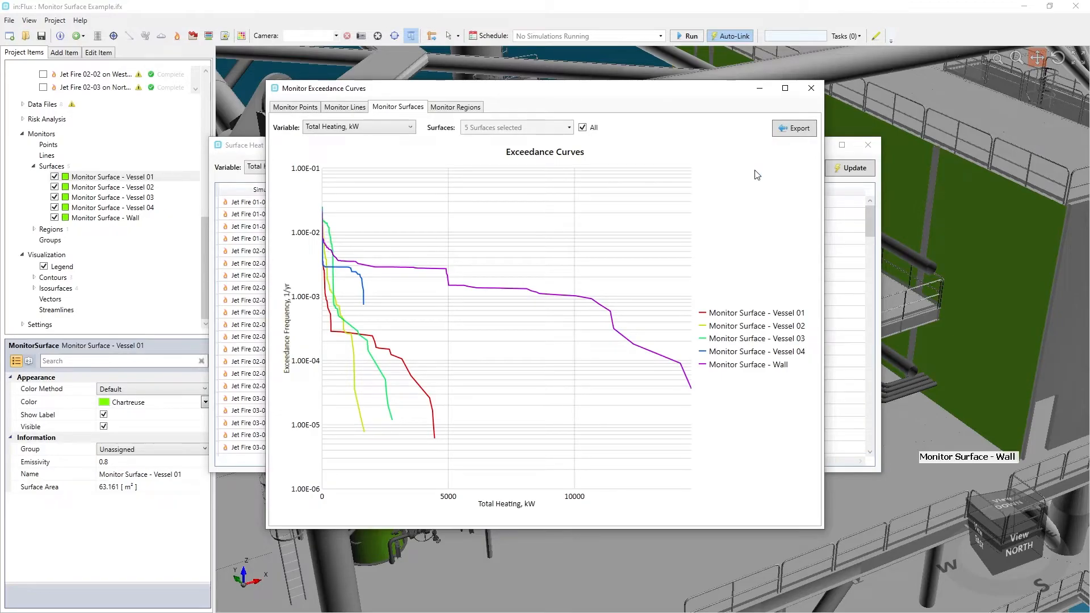
{"action": "left_click", "coordinate": [760, 88]}
Export the surface heat flux results to Excel and examine the Total Heating and Monitor Surface Data sheets.
{"action": "left_click", "coordinate": [798, 168]}
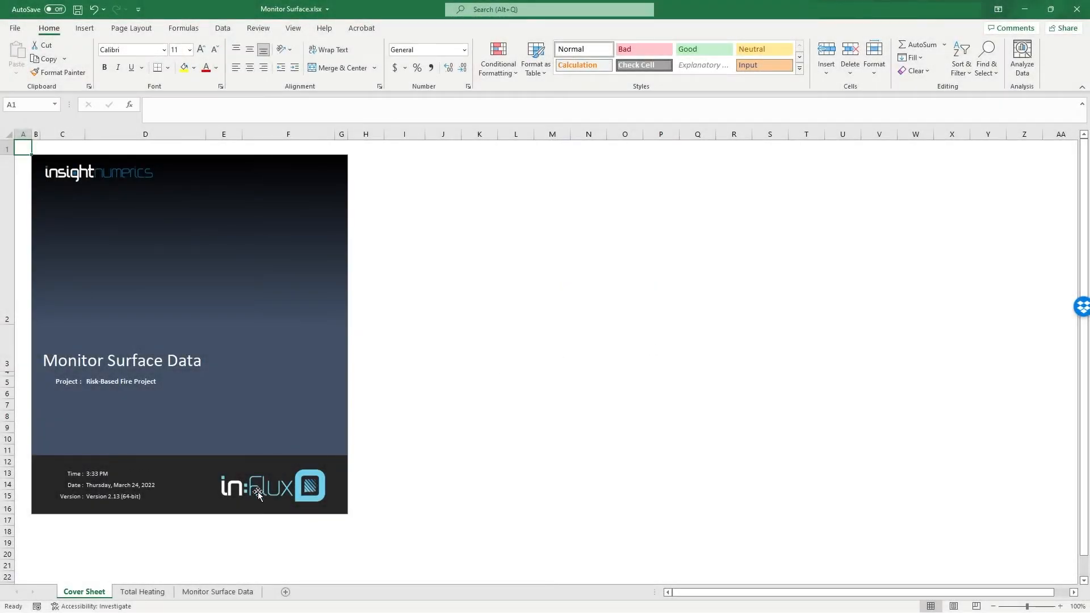
{"action": "left_click", "coordinate": [143, 592]}
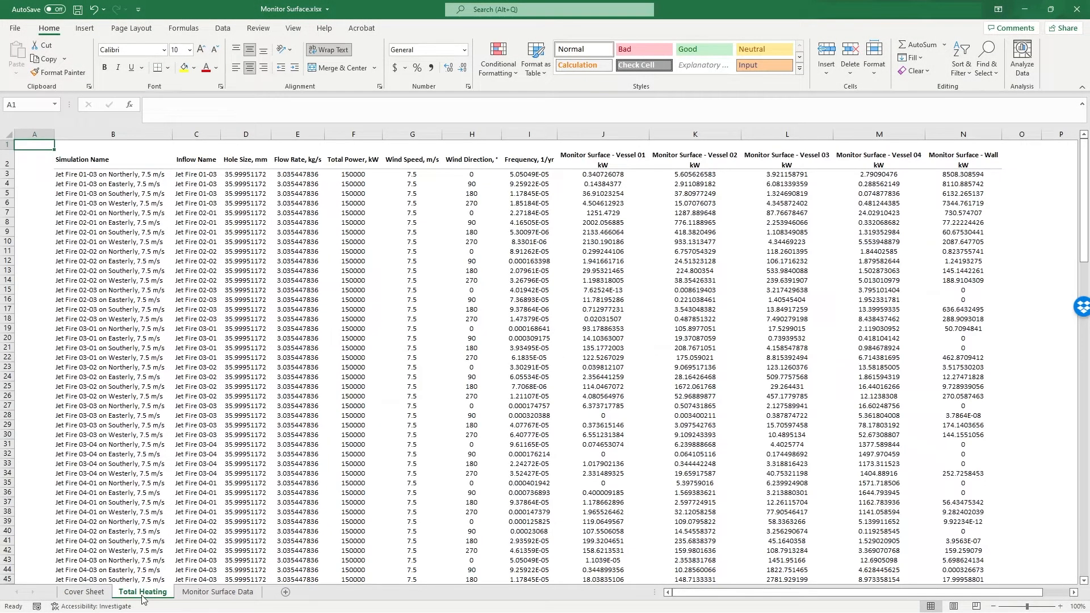
{"action": "left_click", "coordinate": [205, 593]}
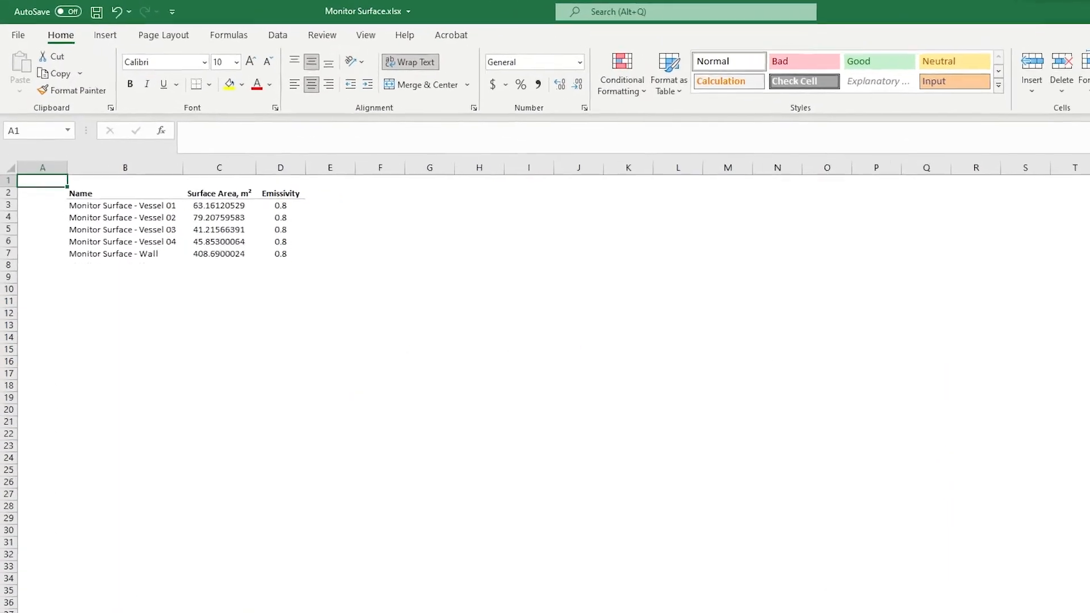